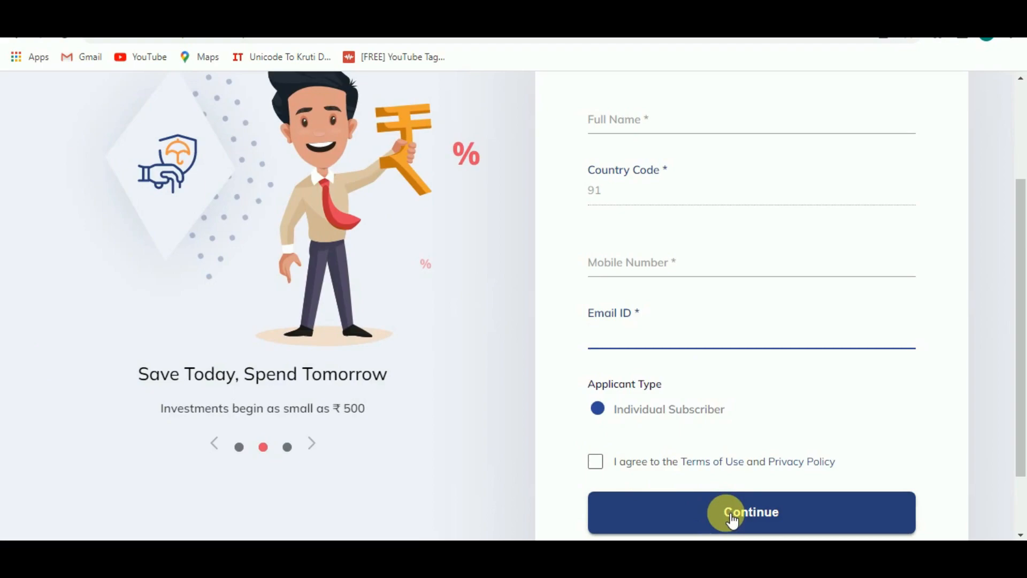
Submit the registration form, dismiss the OTP notice, and enter and verify the six-digit verification code.
left_click(732, 517)
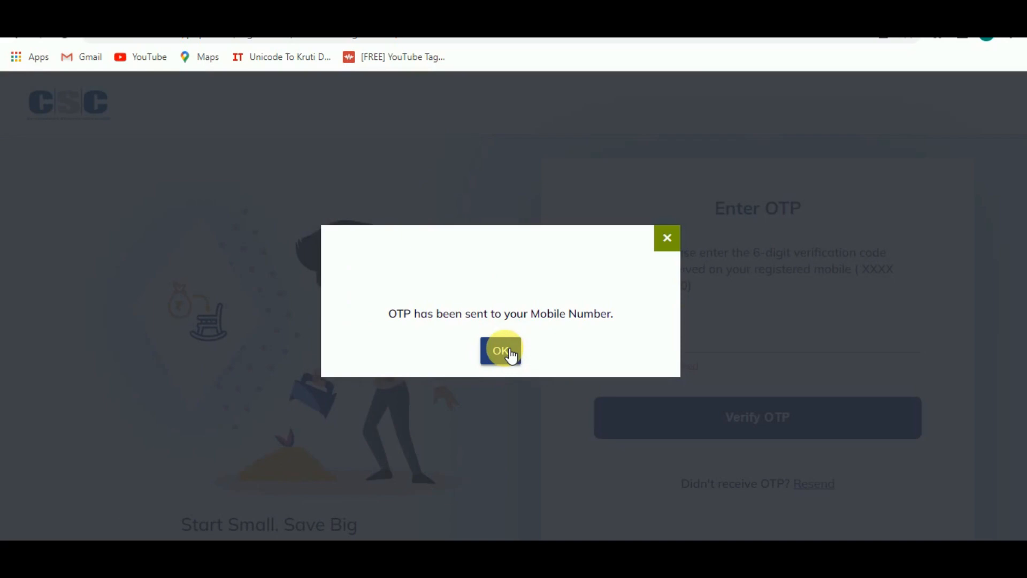
left_click(503, 351)
left_click(607, 335)
left_click(765, 409)
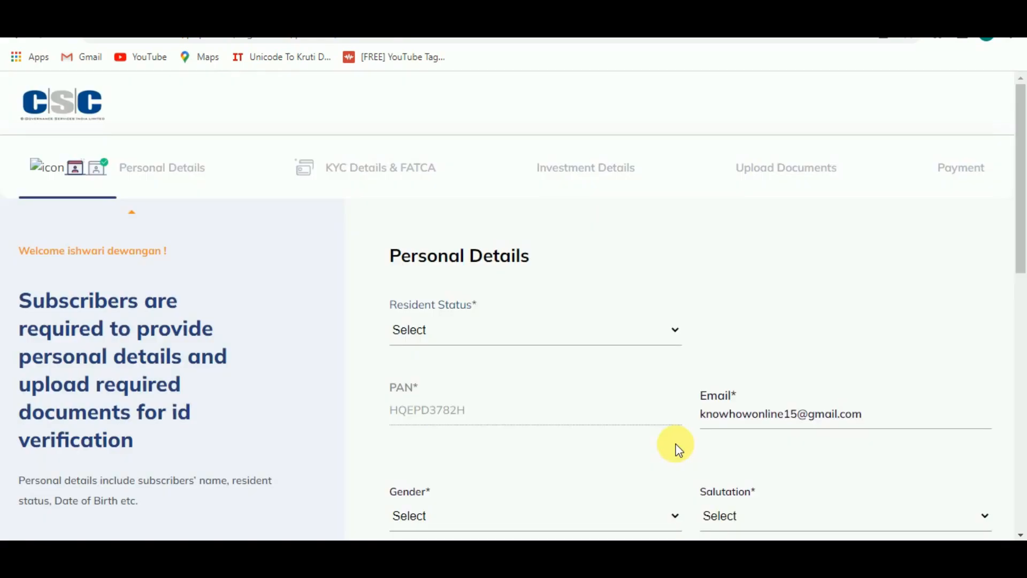
Set the resident status in the personal details to Resident Indian.
scroll(588, 385, "down", 1)
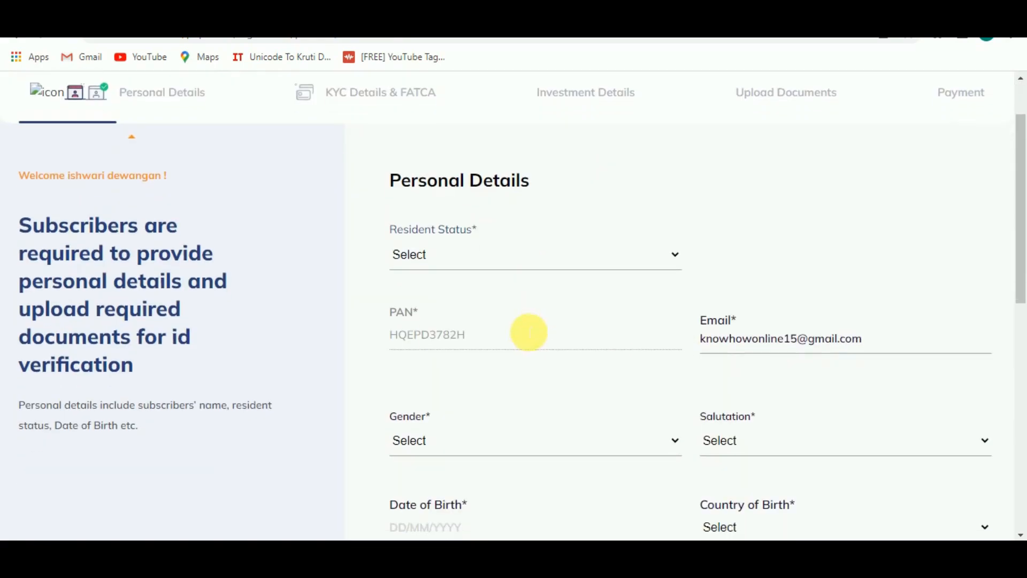
left_click(453, 257)
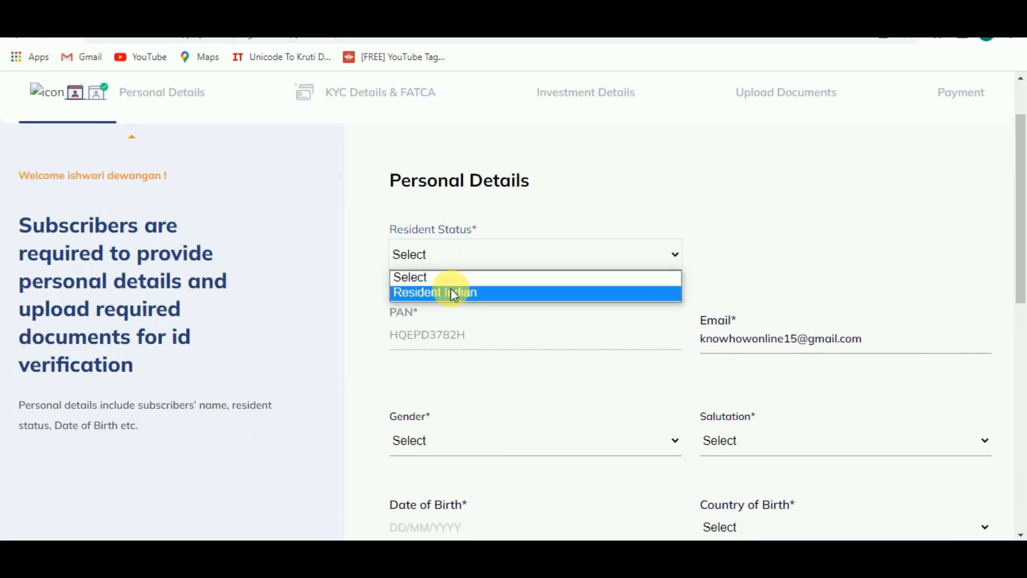
left_click(468, 292)
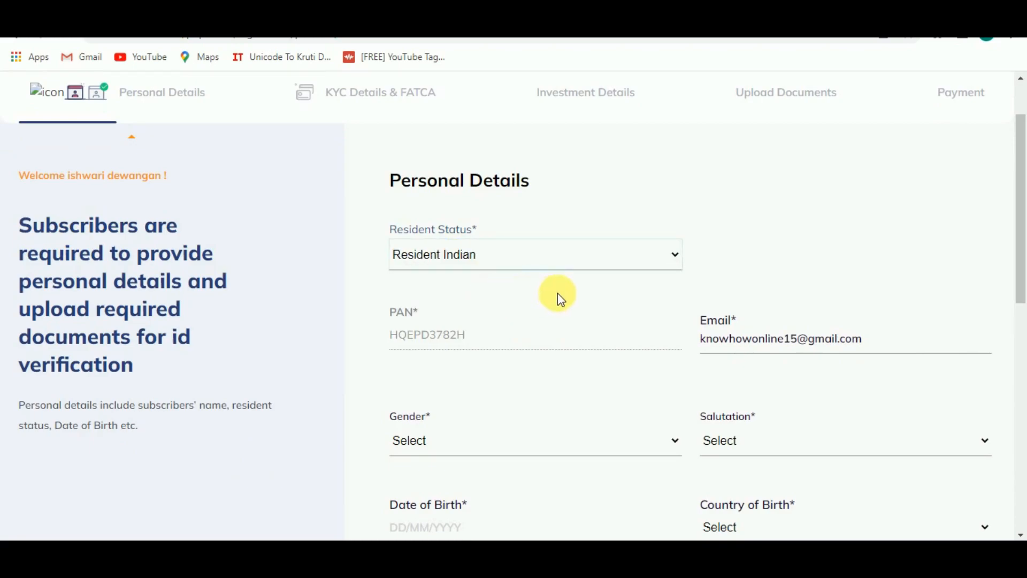
Set the subscriber's gender to Female and the salutation to Smt.
scroll(615, 268, "down", 2)
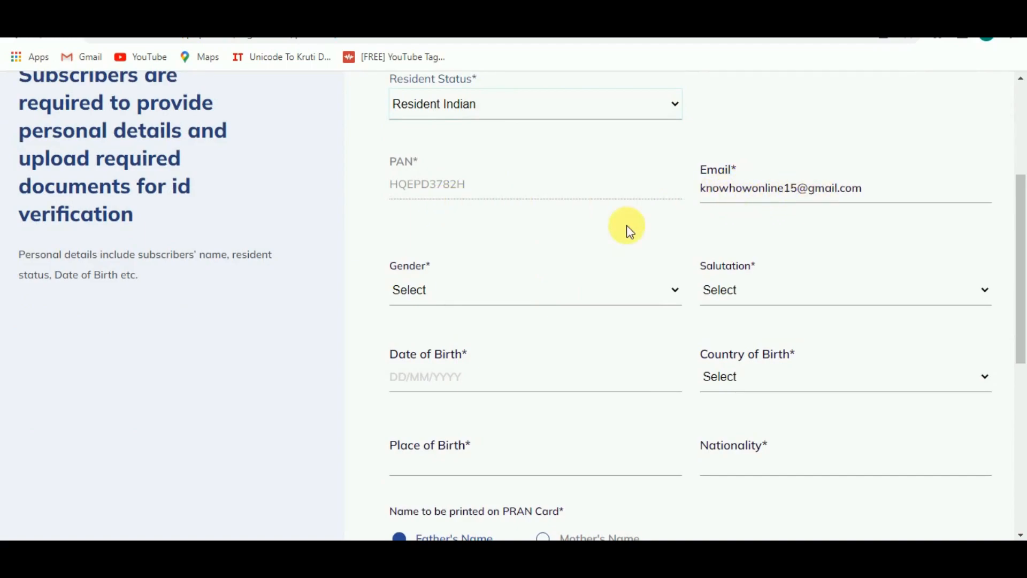
left_click(452, 294)
left_click(441, 339)
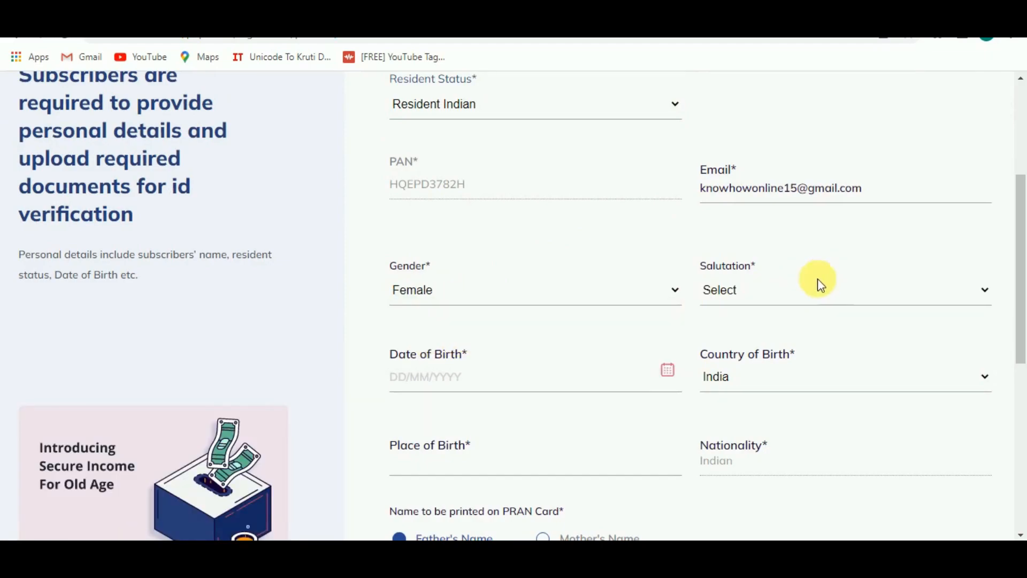
left_click(740, 303)
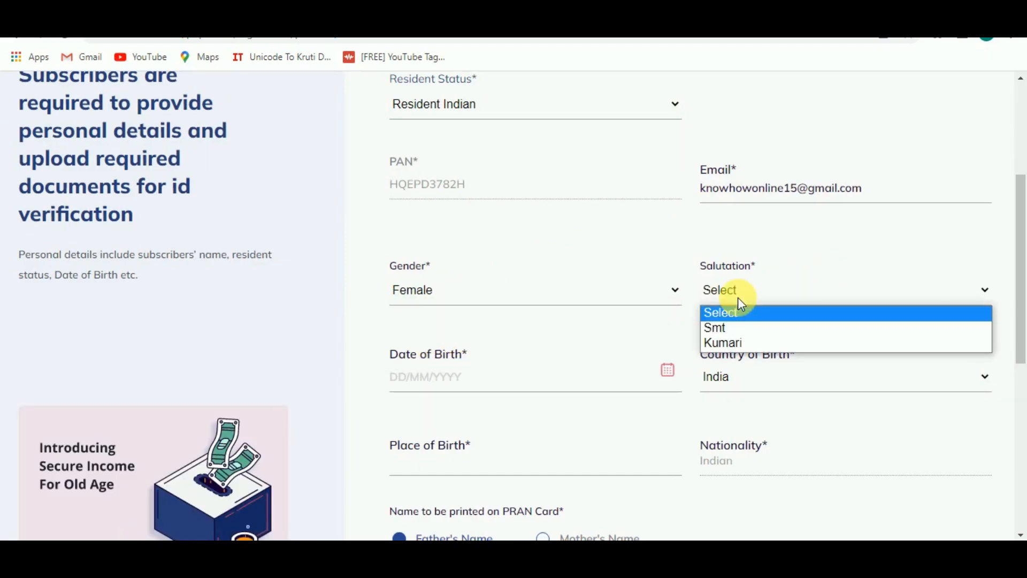
left_click(737, 330)
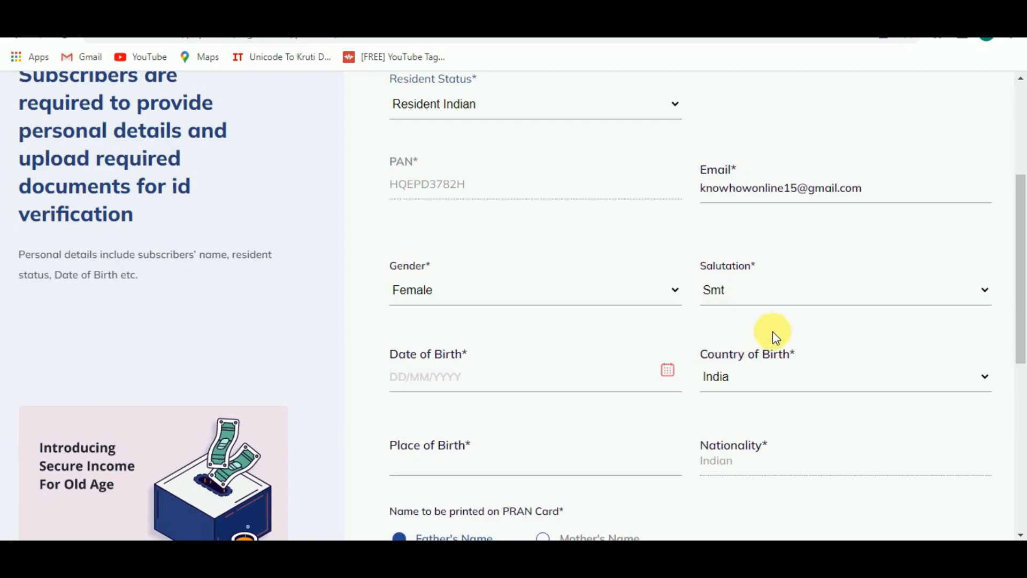
Pick the subscriber's date of birth from the calendar and fill in the place of birth.
left_click(409, 382)
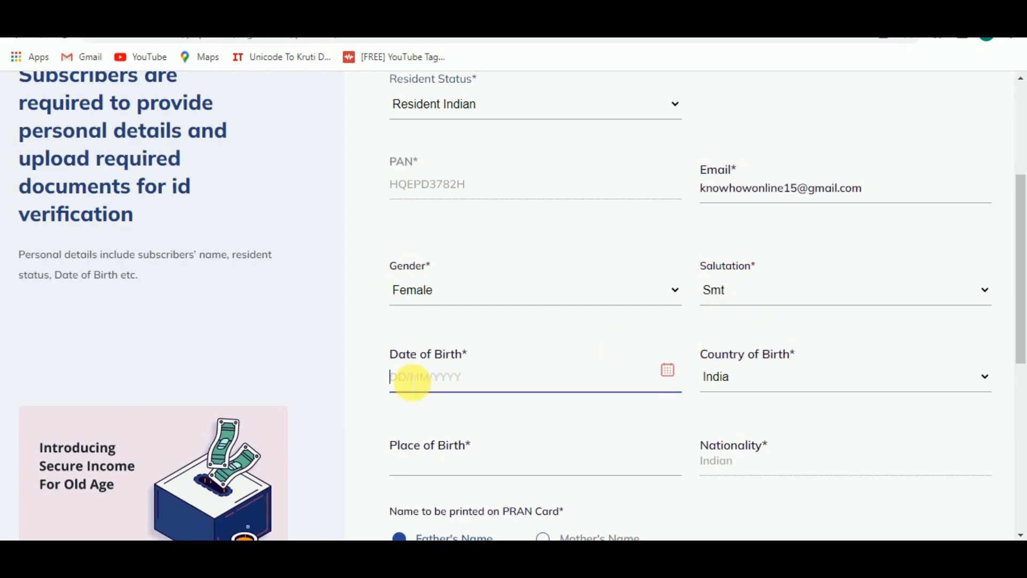
left_click(668, 370)
scroll(518, 254, "down", 10)
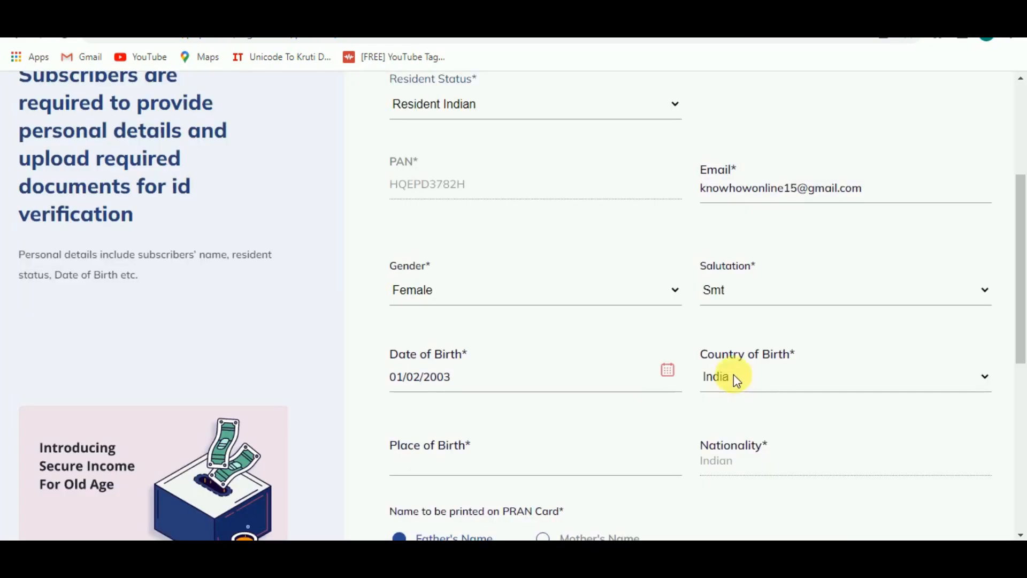
scroll(735, 379, "down", 2)
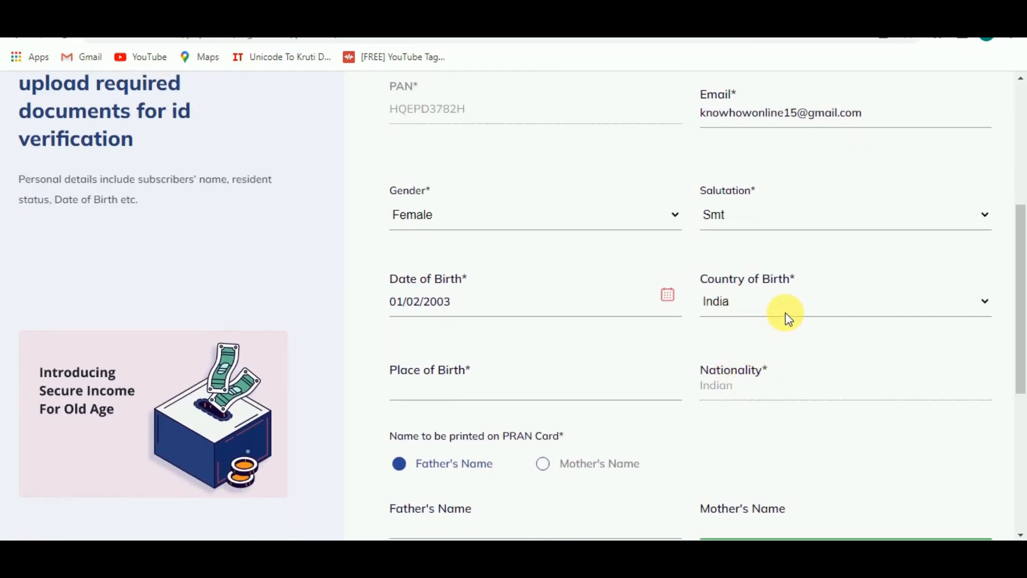
left_click(452, 394)
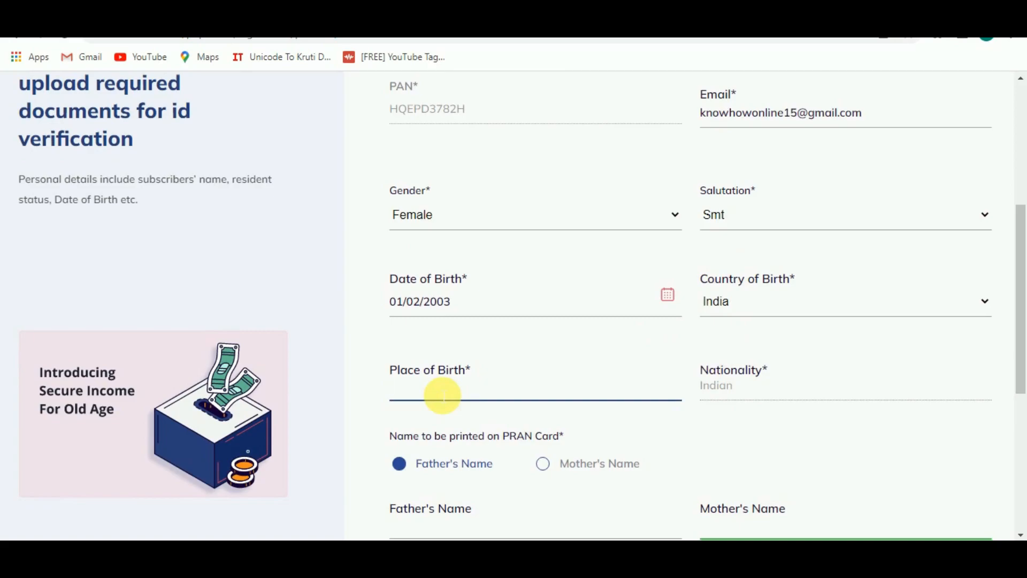
type("ku")
type("pakariya")
Fill in the father's name and the mother's name in the personal details.
scroll(752, 401, "down", 2)
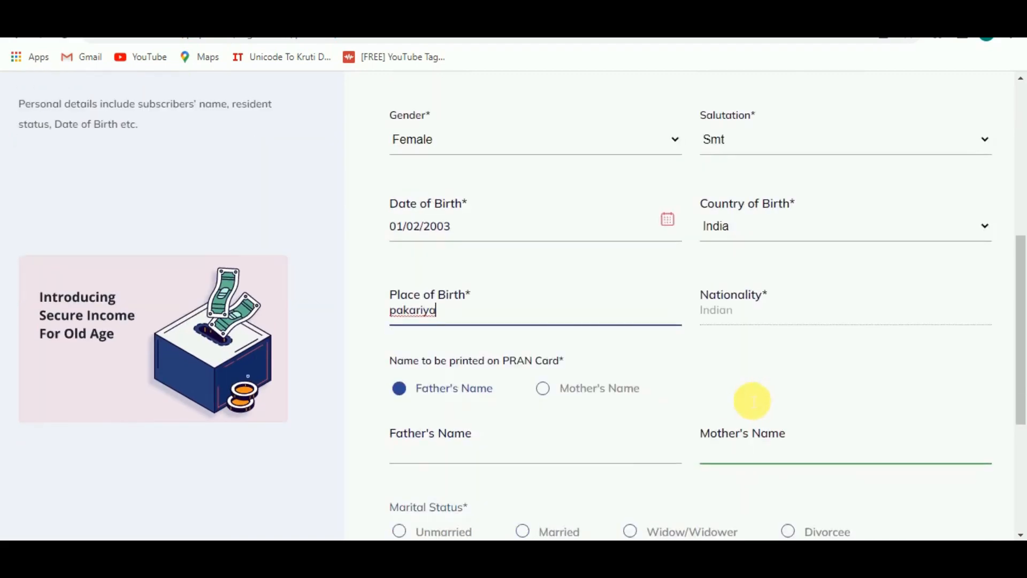
scroll(753, 401, "down", 3)
left_click(455, 308)
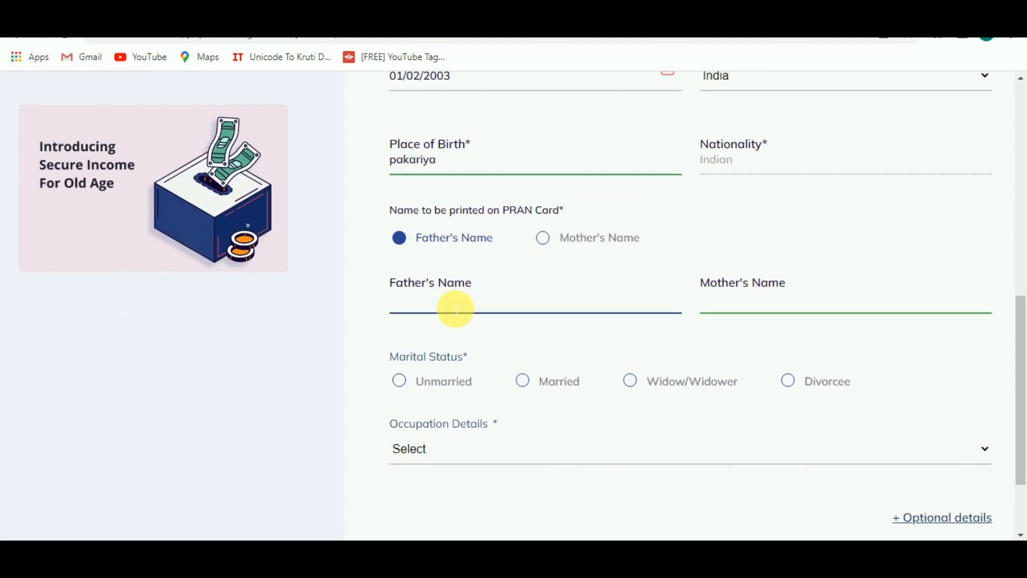
left_click(742, 314)
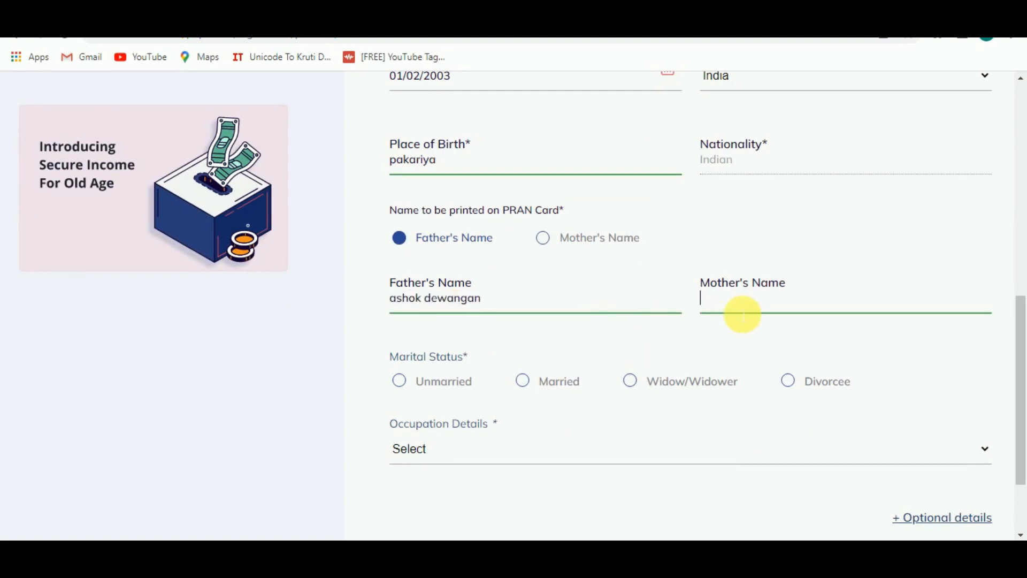
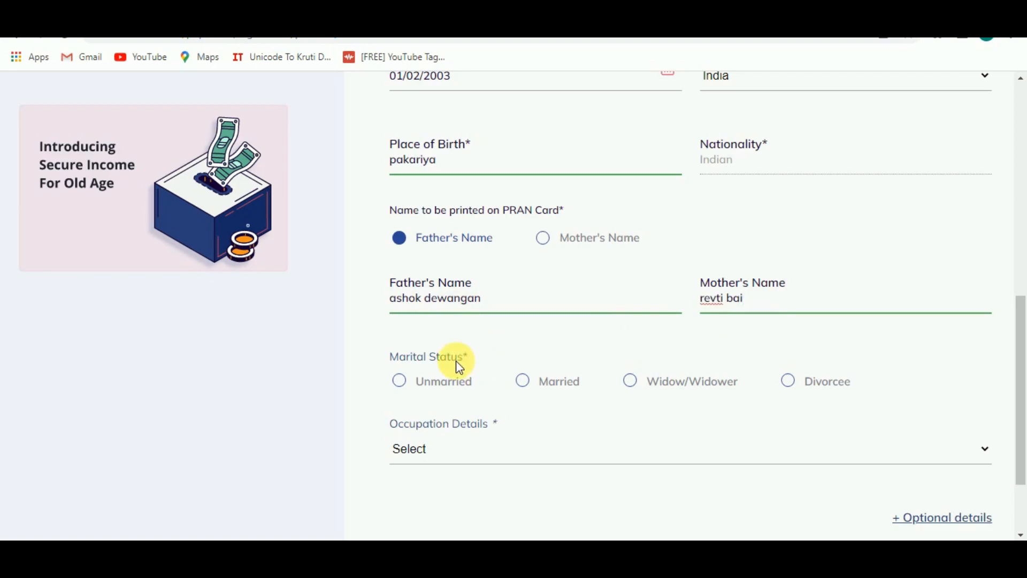
Set the marital status to Married and fill in the spouse's name.
left_click(537, 392)
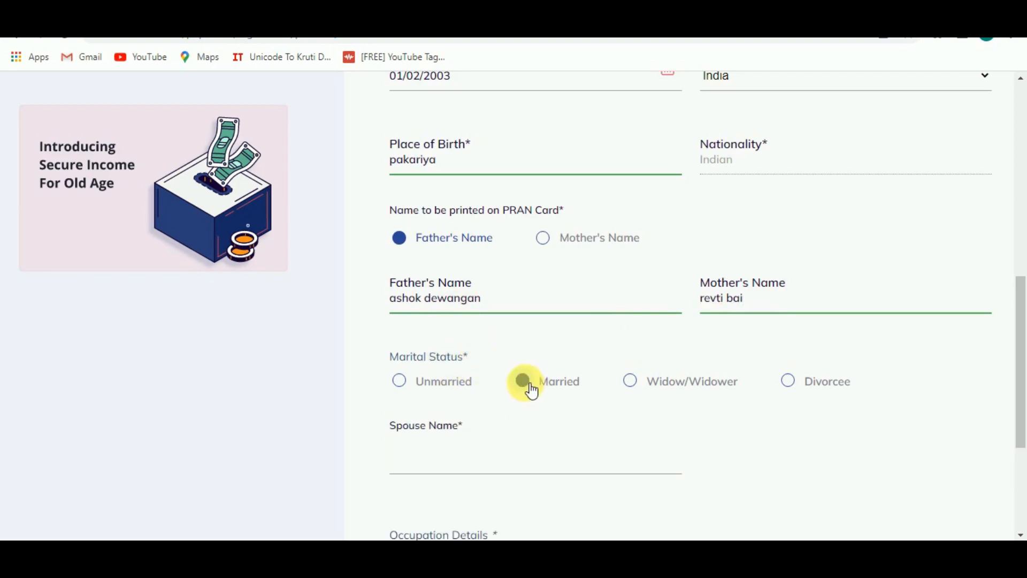
scroll(556, 411, "down", 3)
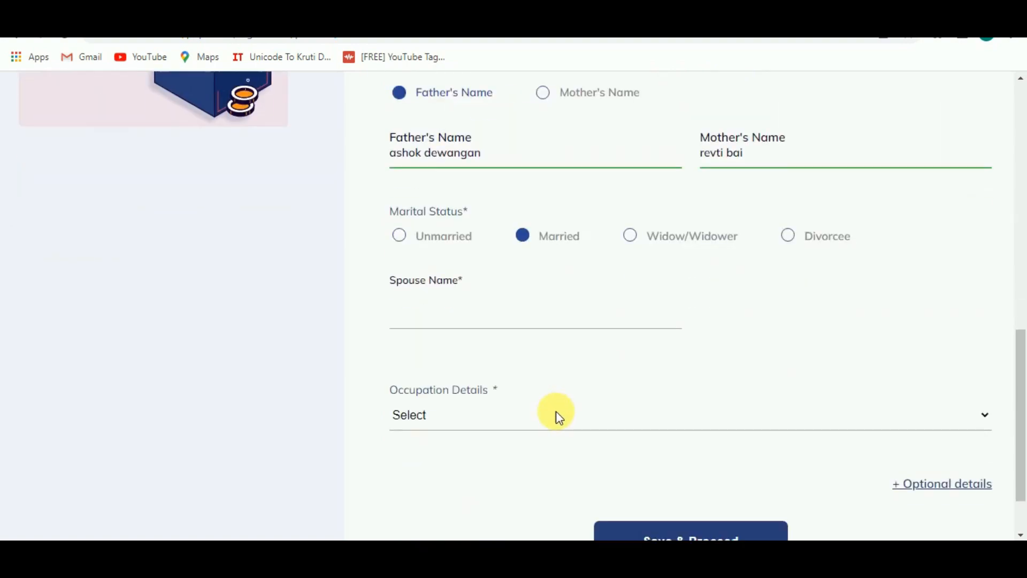
left_click(455, 313)
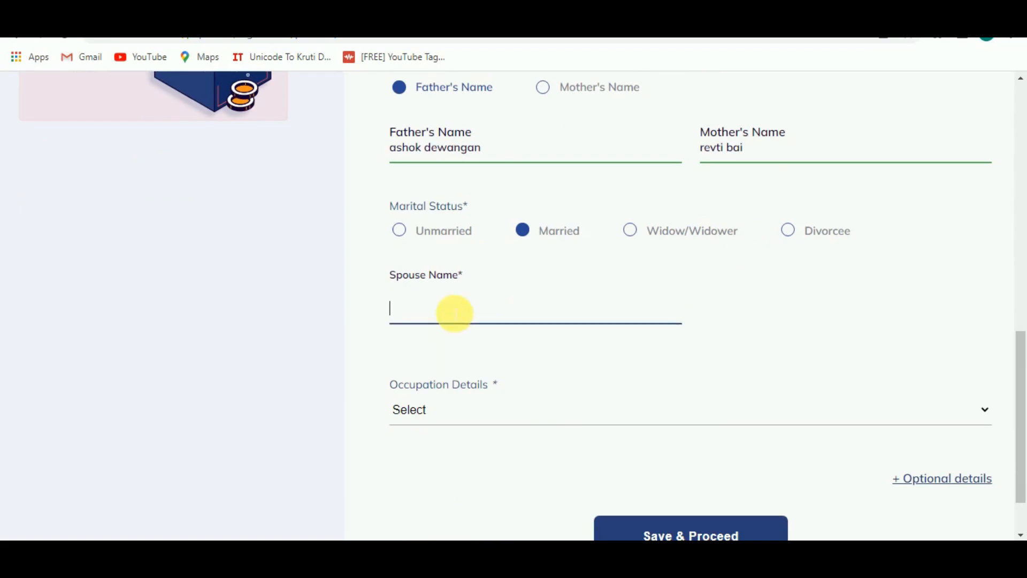
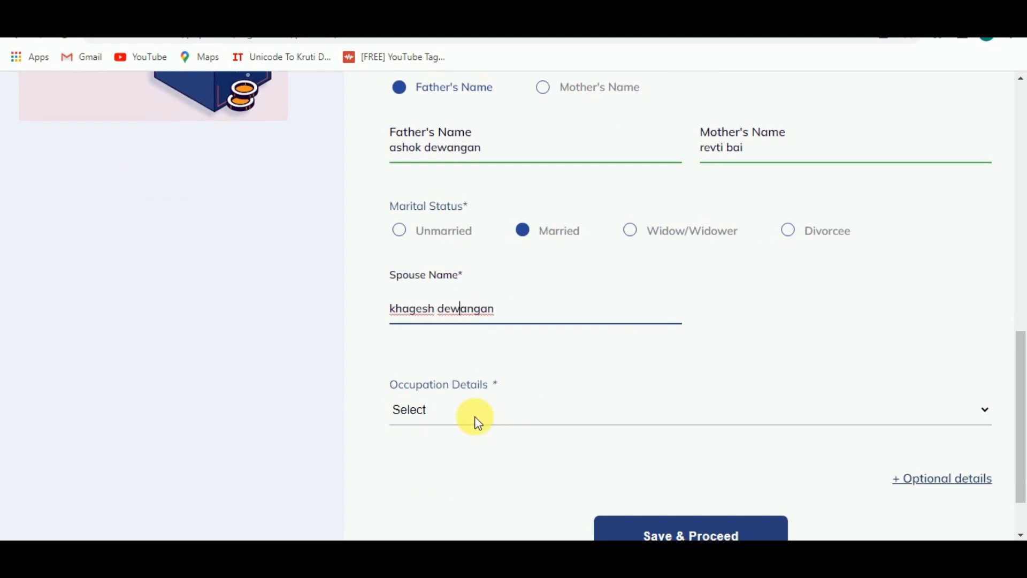
left_click(477, 422)
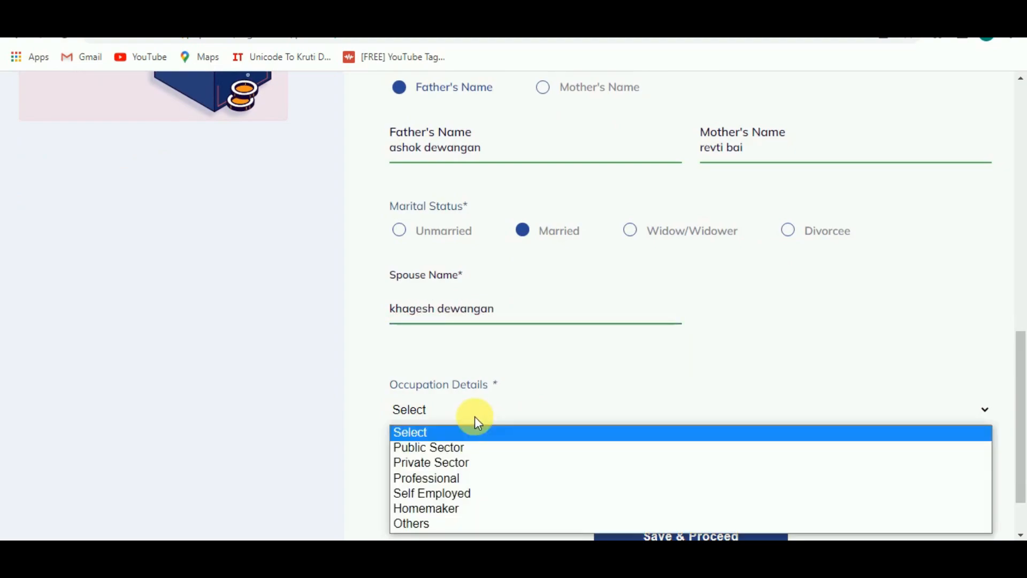
left_click(428, 524)
left_click(498, 454)
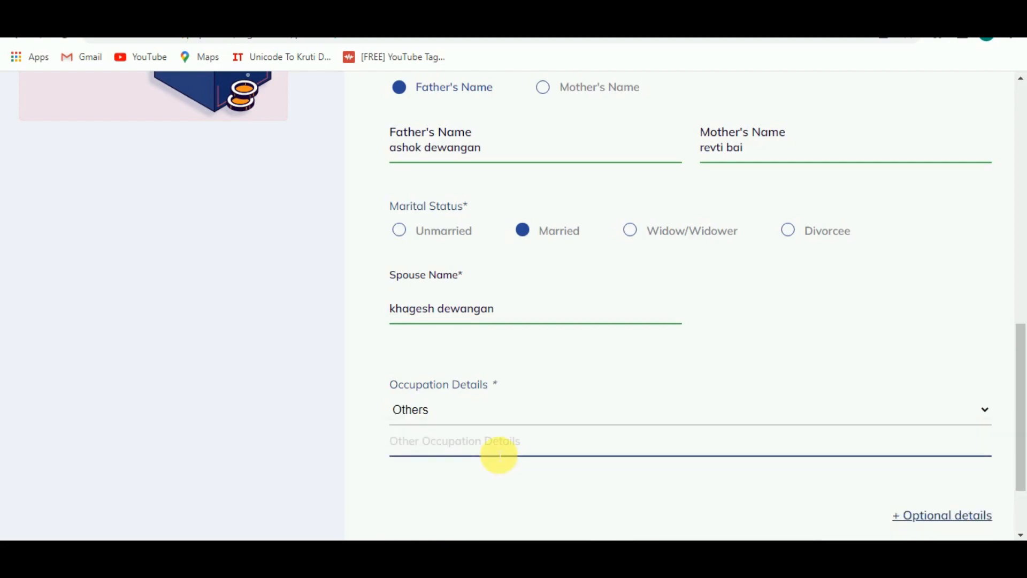
Set the occupation to Self Employed, then save the personal details and proceed to the KYC section.
left_click(479, 413)
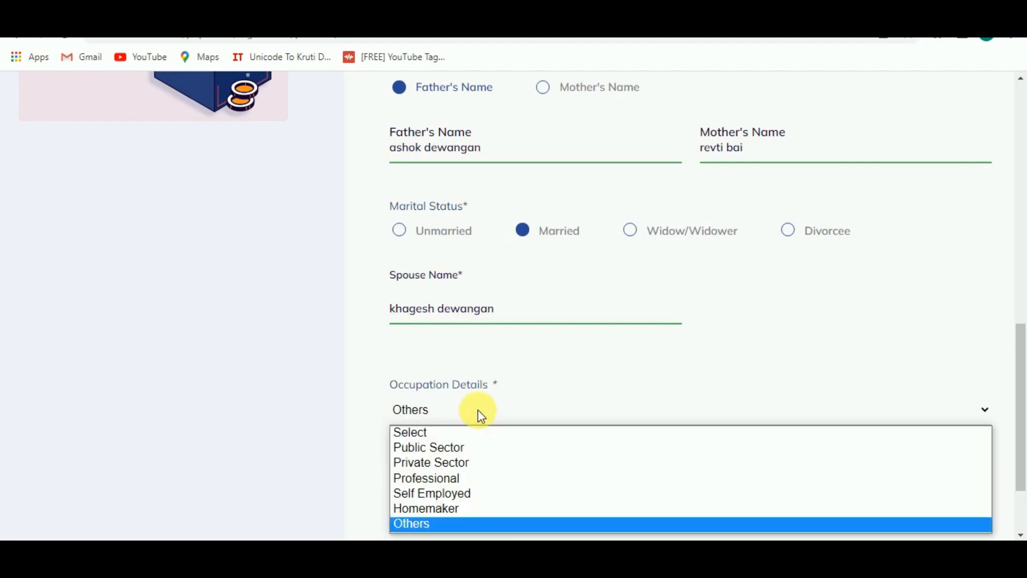
left_click(431, 490)
scroll(588, 471, "down", 1)
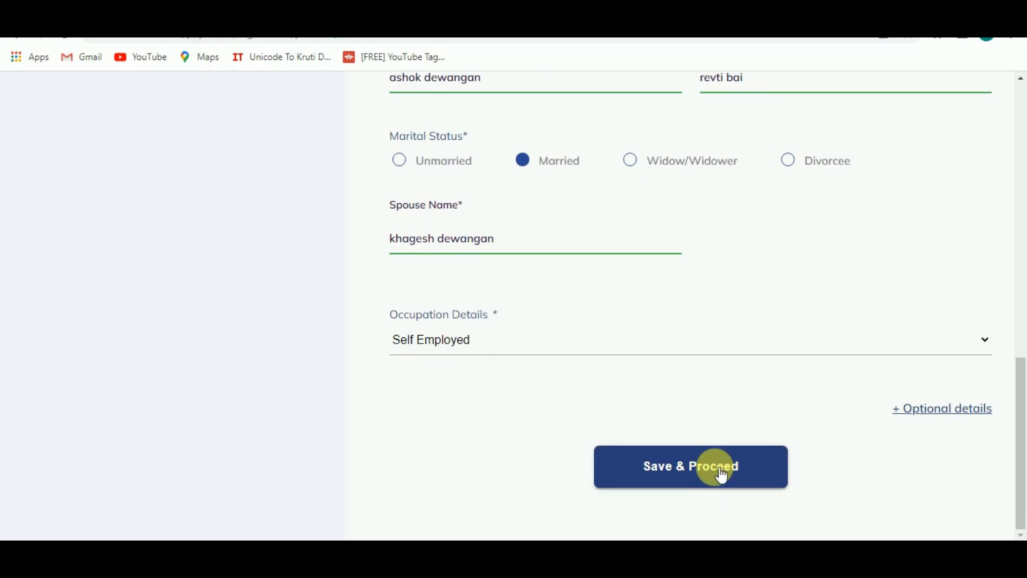
left_click(721, 474)
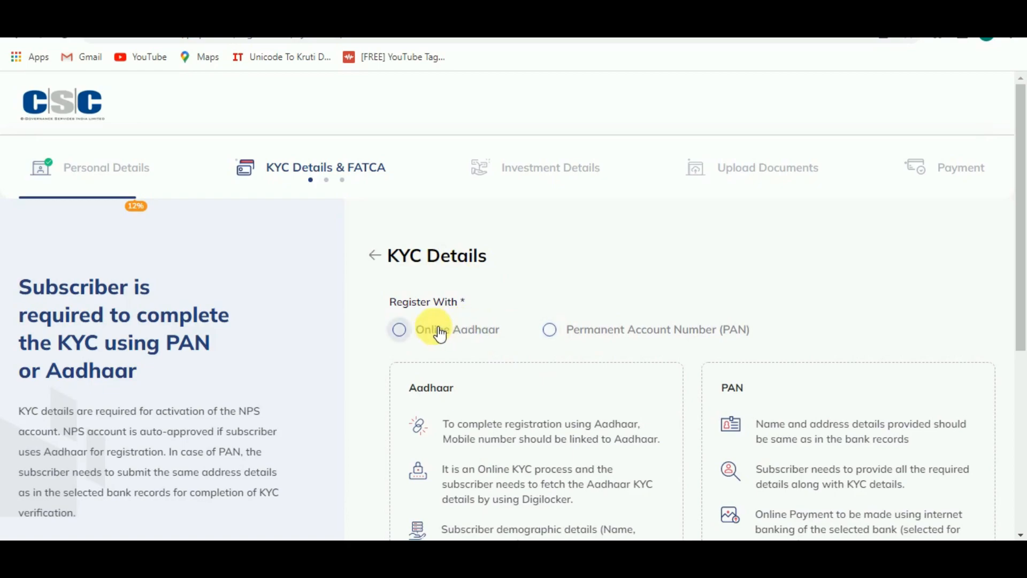
Choose Permanent Account Number (PAN) as the KYC registration method and acknowledge the list of required documents.
scroll(550, 332, "down", 3)
scroll(562, 332, "up", 3)
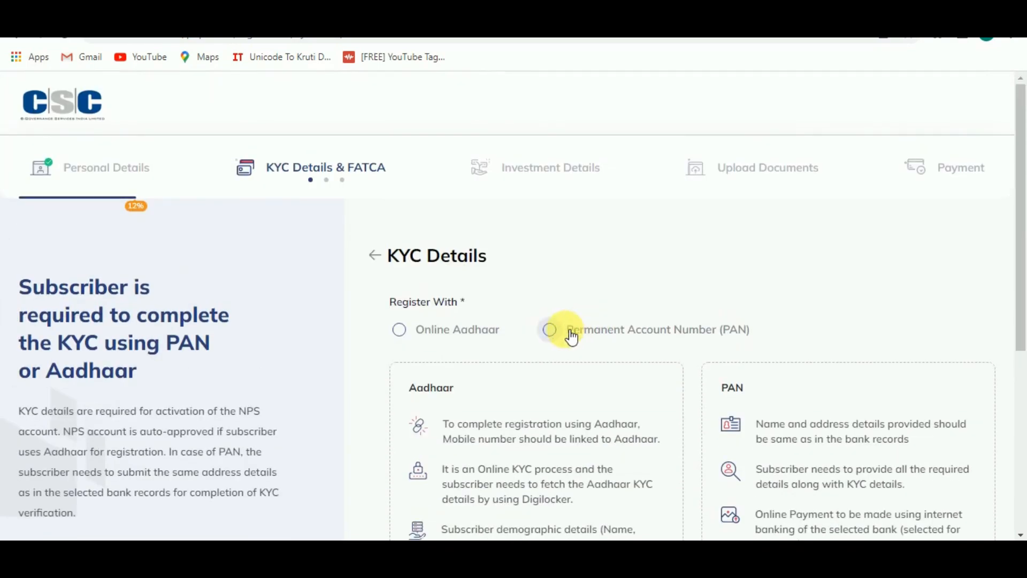
left_click(552, 330)
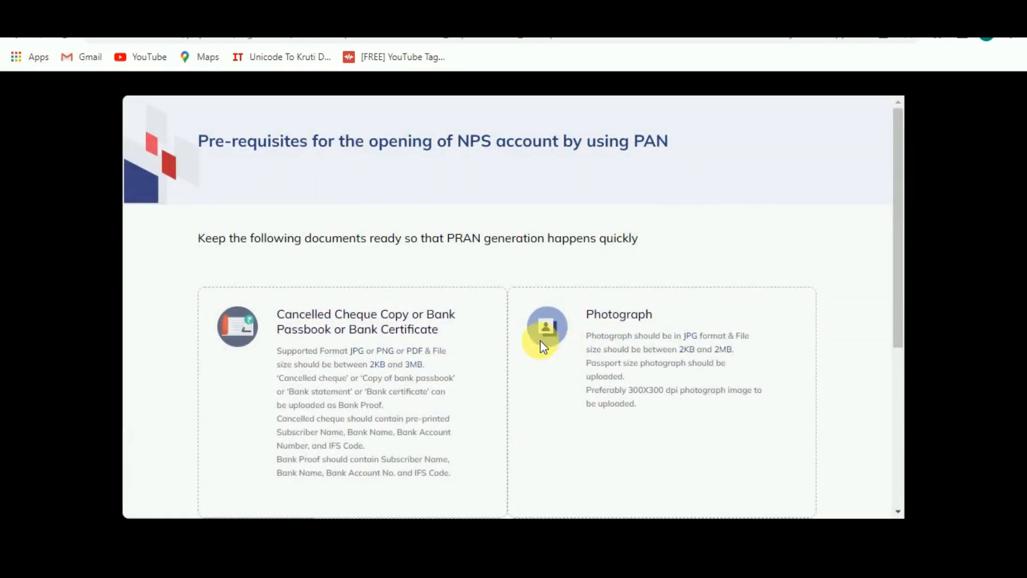
scroll(543, 346, "down", 4)
scroll(541, 342, "up", 5)
scroll(541, 342, "down", 6)
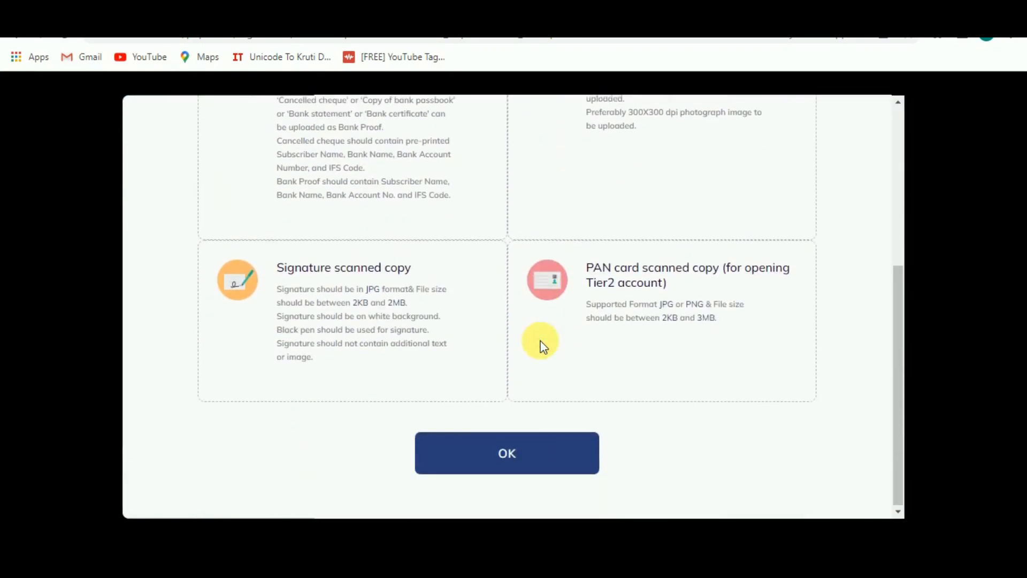
left_click(591, 454)
Fill in the subscriber's address fields in the KYC details, including the state, and save them to proceed.
scroll(535, 406, "down", 4)
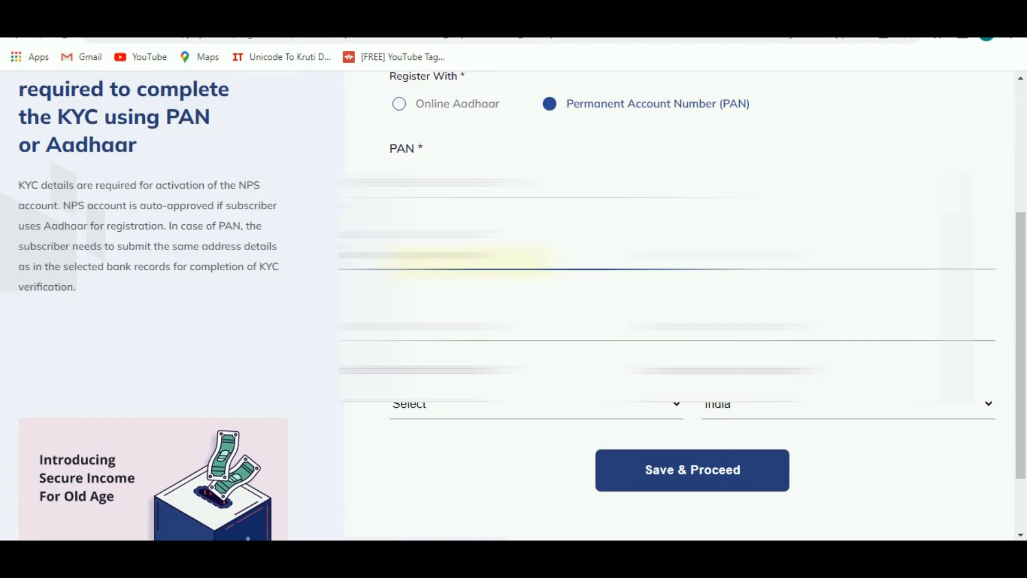
key("Tab")
key("Tab")
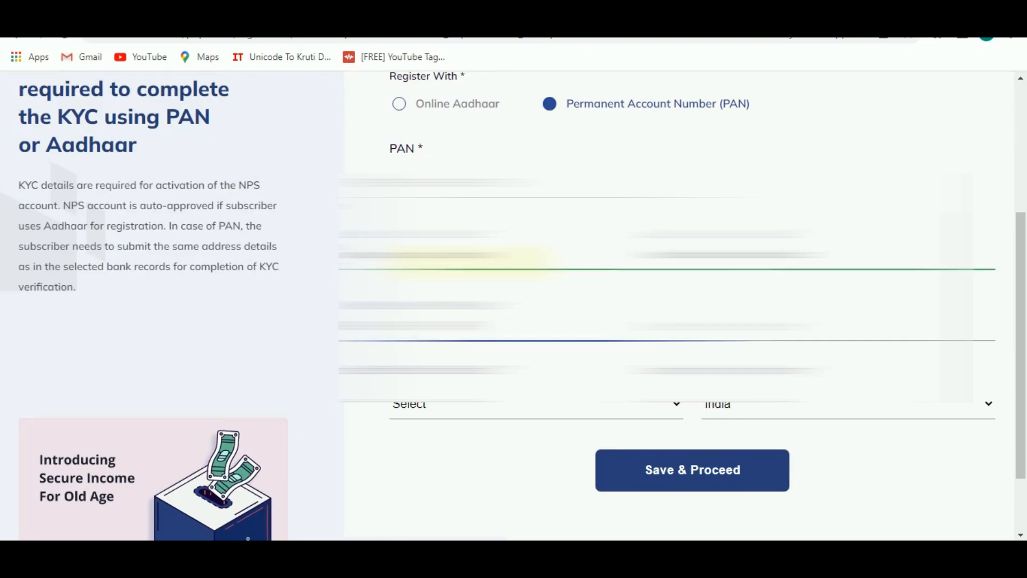
key("Tab")
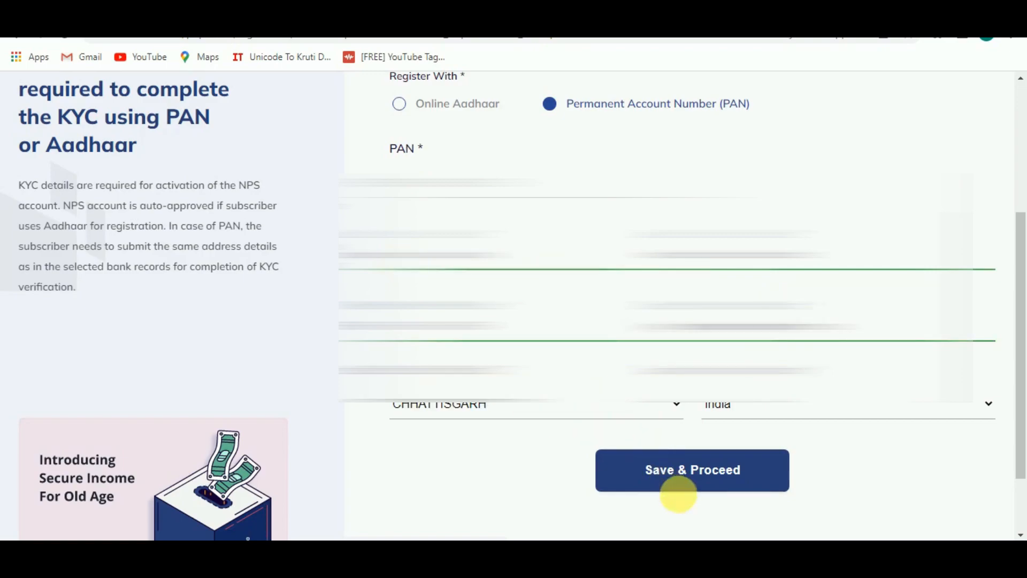
left_click(683, 468)
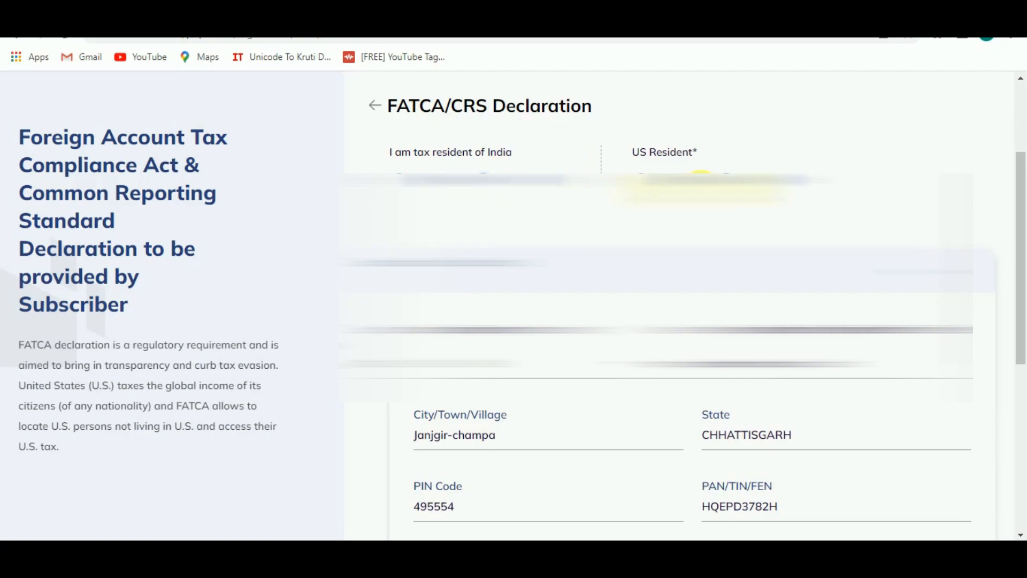
Set the document's validity date in the Country 1 details, then save the FATCA/CRS declaration and proceed.
scroll(582, 217, "down", 3)
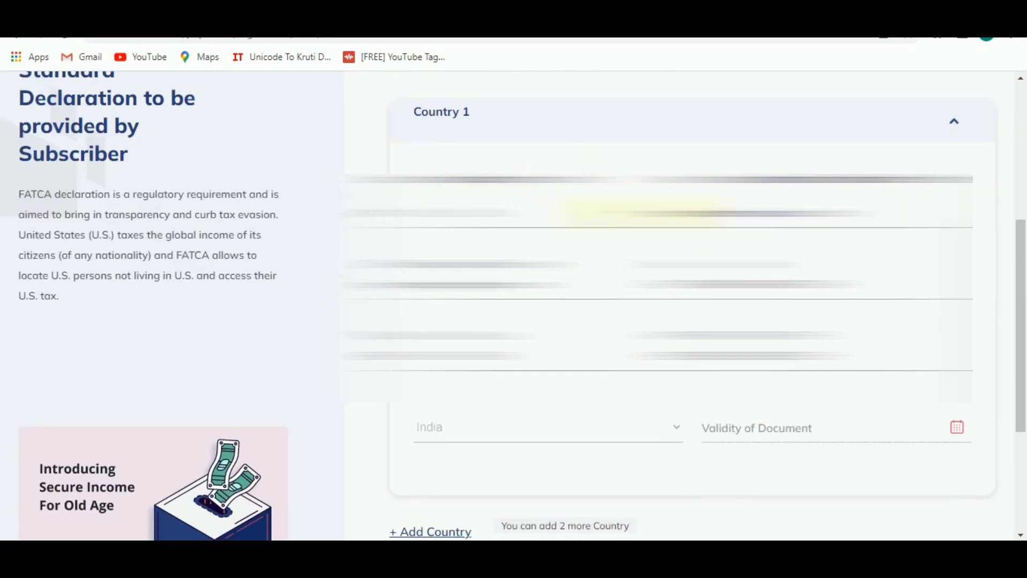
scroll(569, 238, "down", 2)
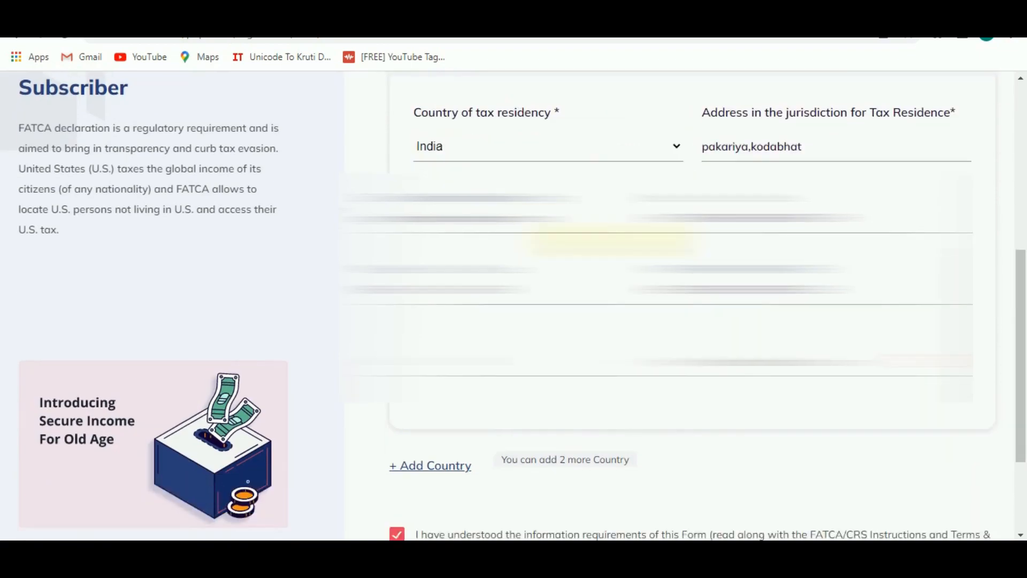
scroll(610, 241, "down", 3)
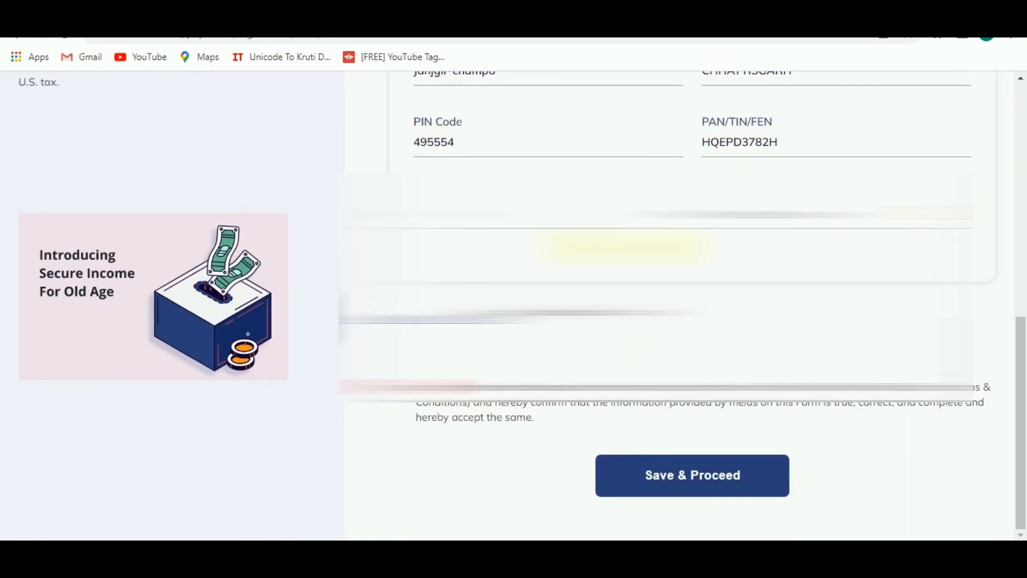
scroll(583, 305, "up", 4)
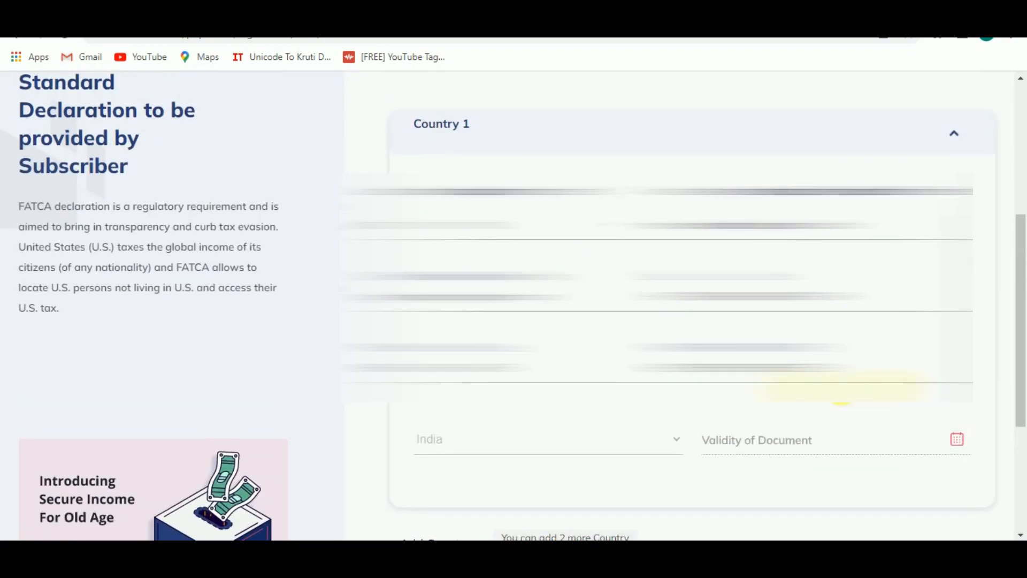
left_click(736, 447)
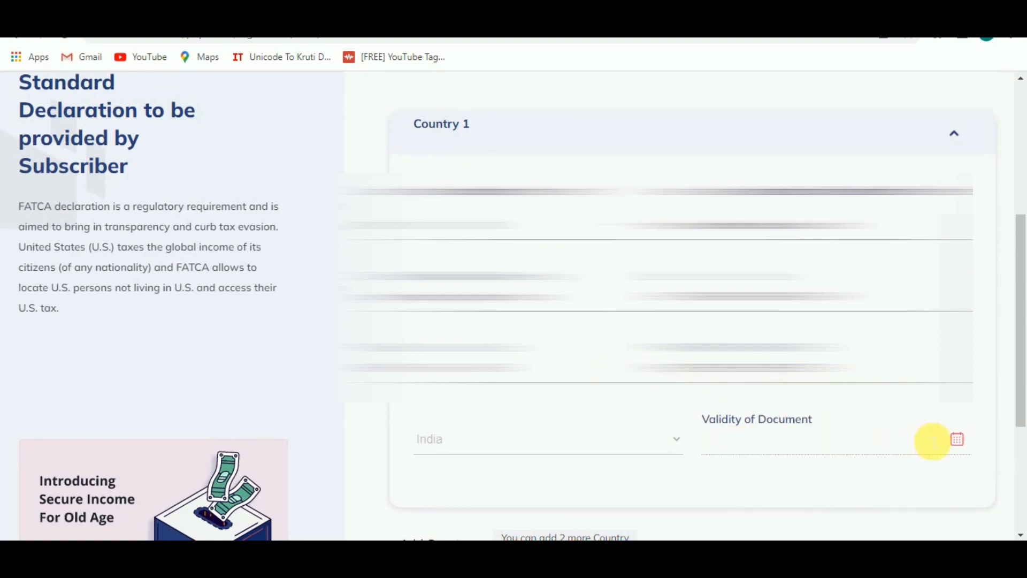
left_click(960, 442)
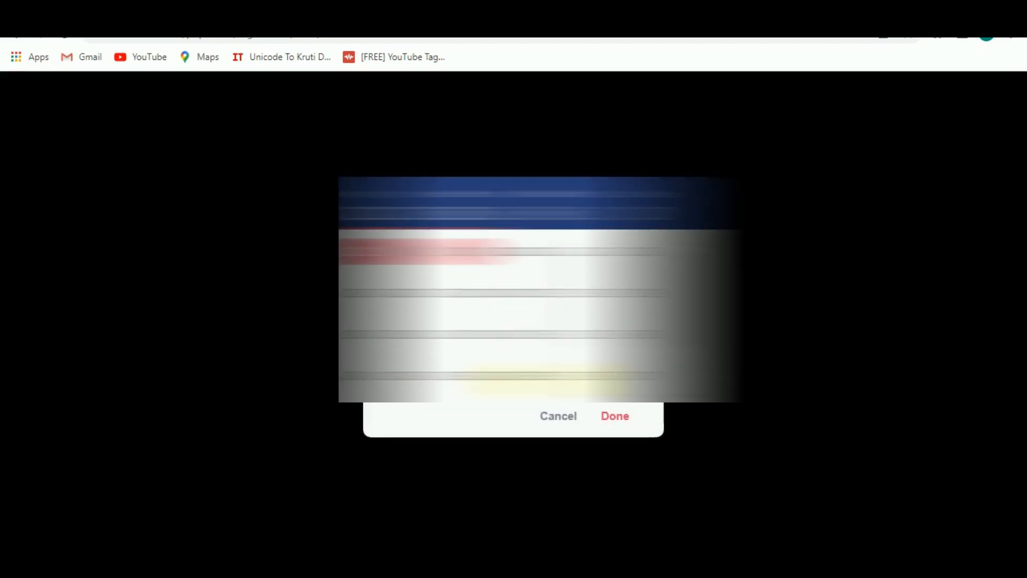
left_click(620, 418)
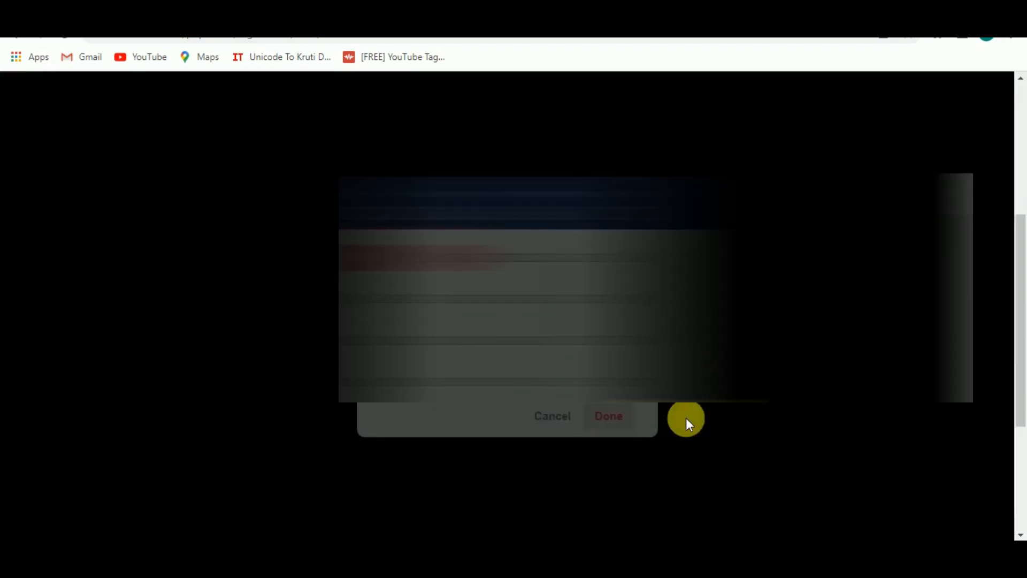
scroll(774, 423, "down", 5)
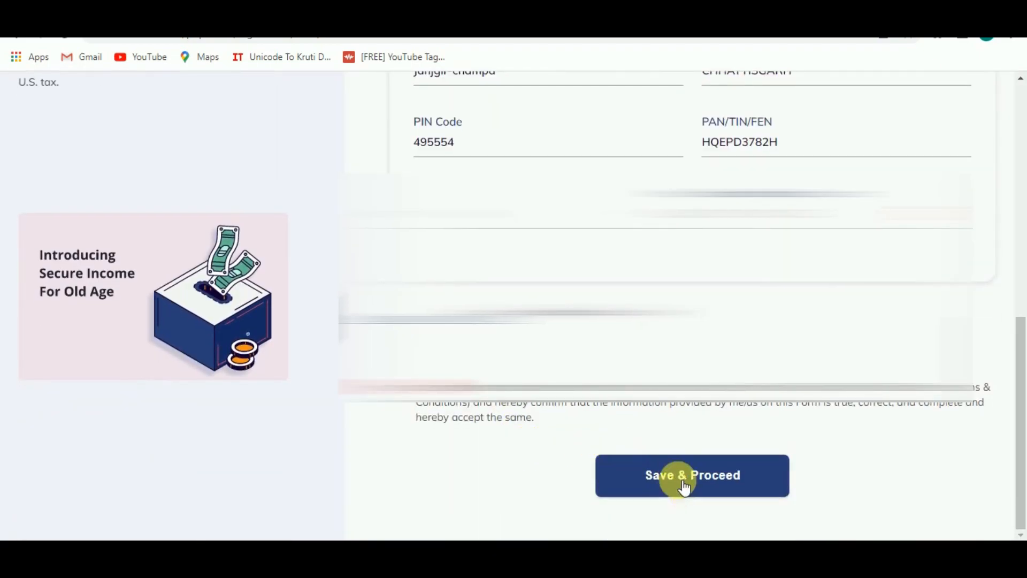
left_click(677, 481)
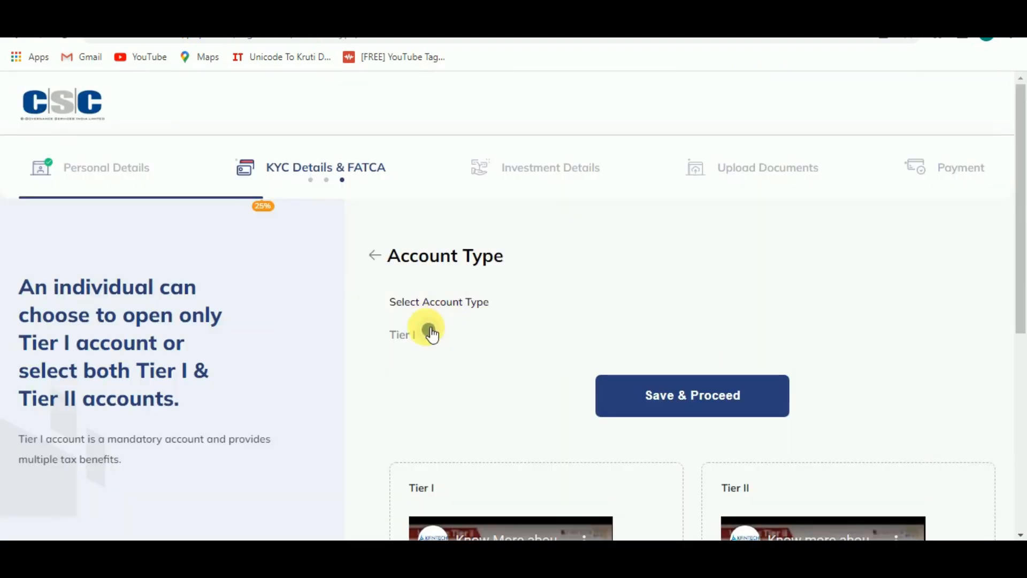
Choose the Tier I account type and enter SBIN0003740 as the bank's IFS code.
left_click(442, 337)
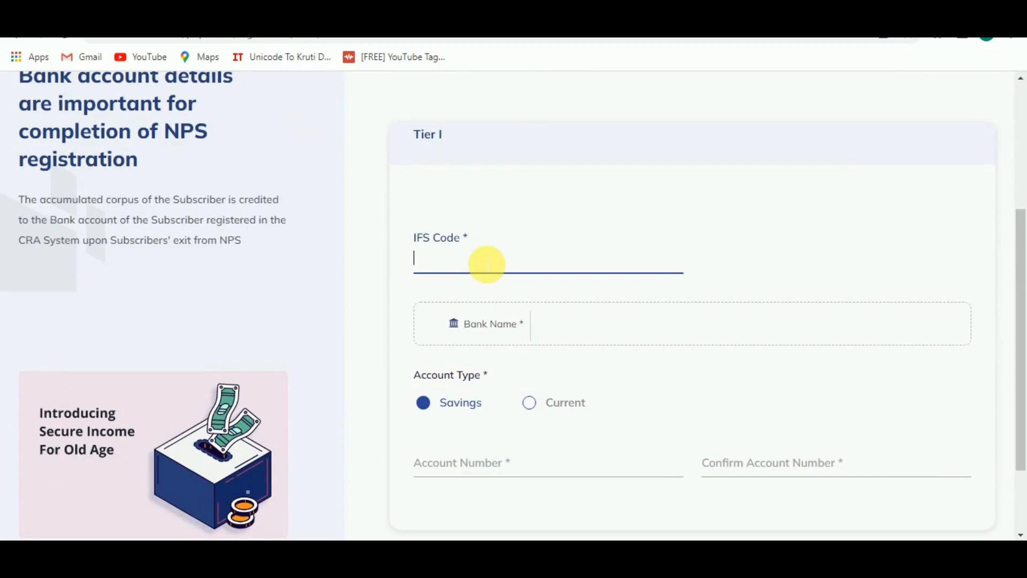
type("BIN0003740")
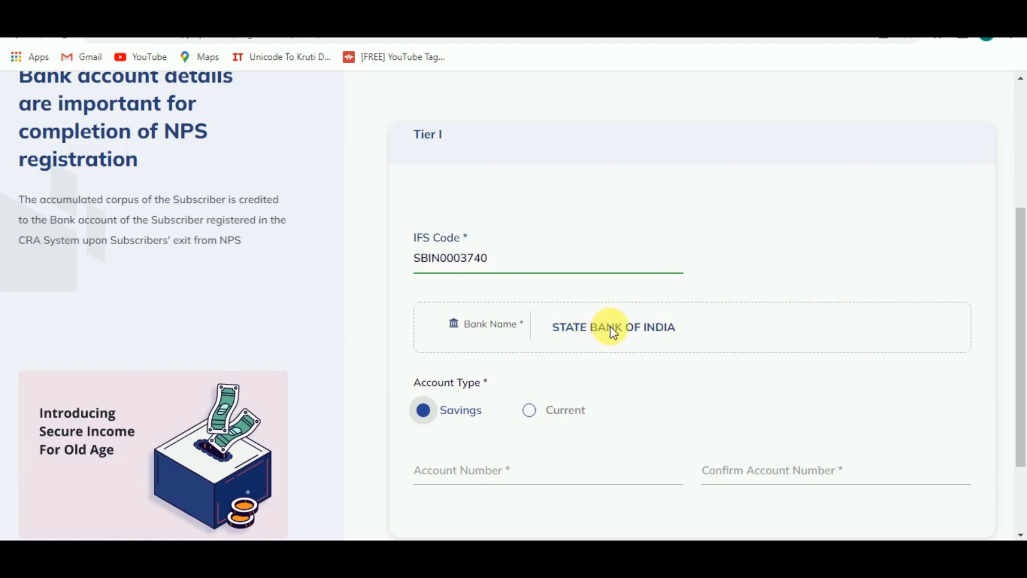
Enter and confirm the savings account number, then save the bank details and proceed to the nominee section.
scroll(613, 331, "down", 2)
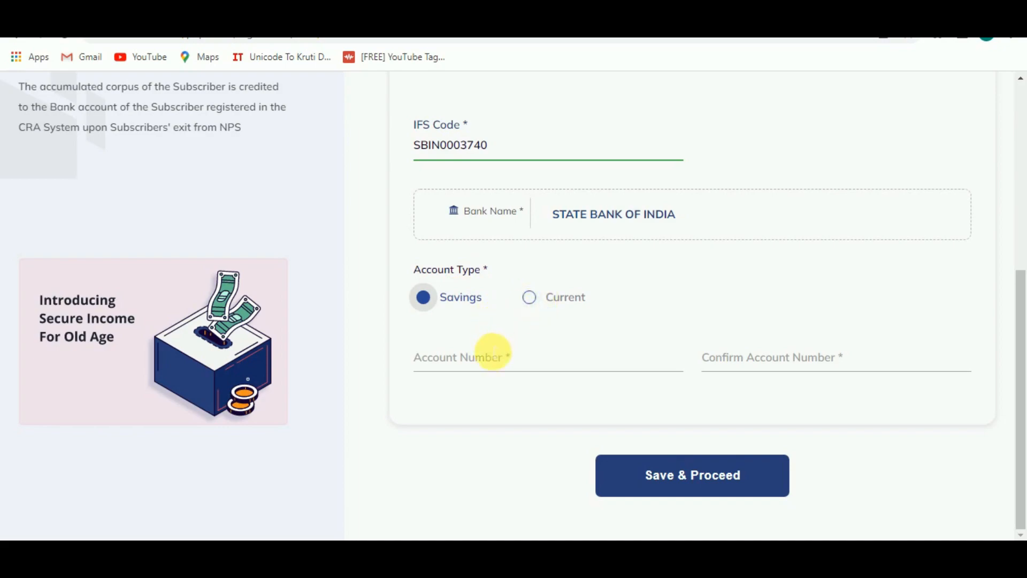
left_click(484, 356)
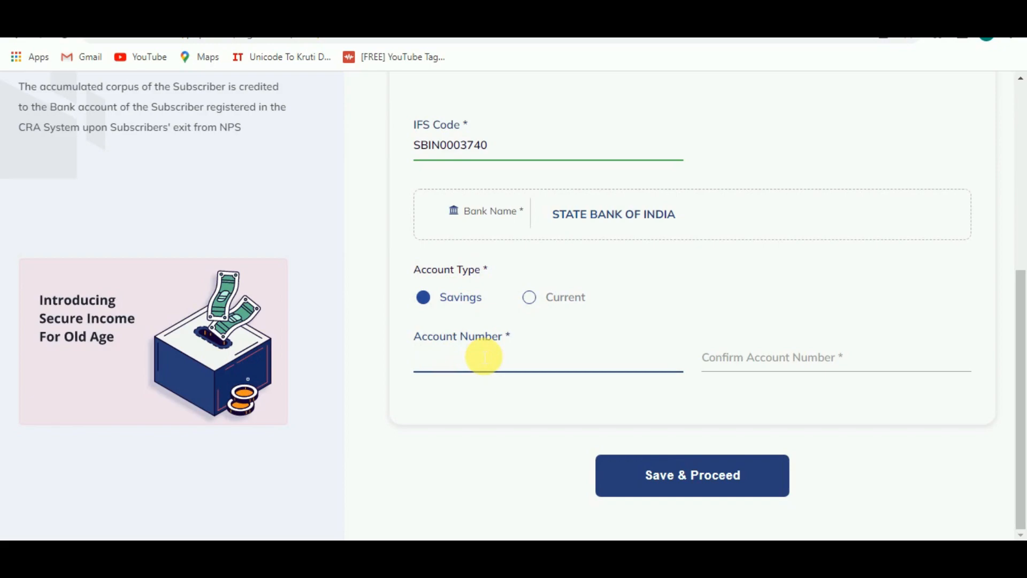
left_click(739, 361)
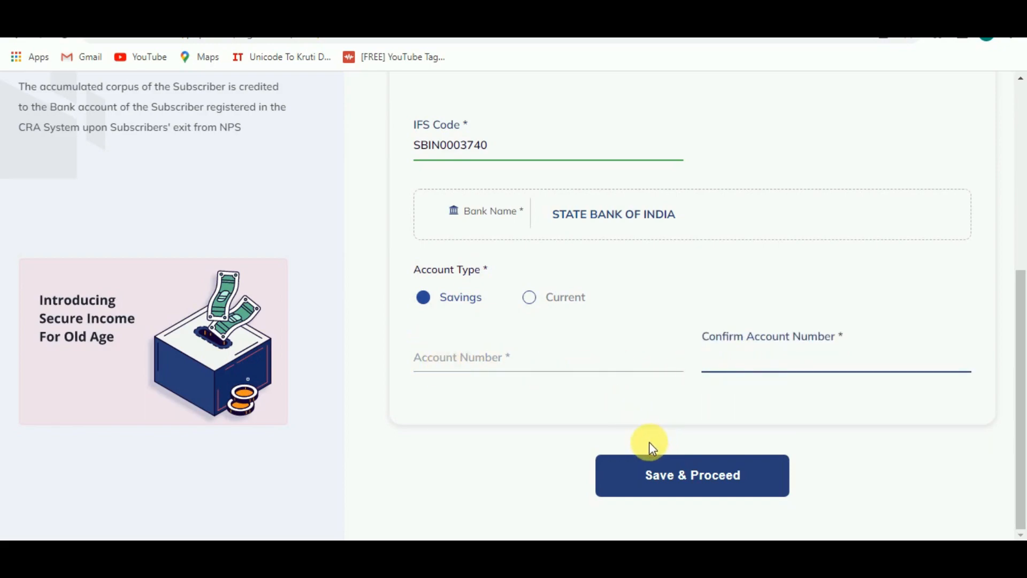
left_click(471, 365)
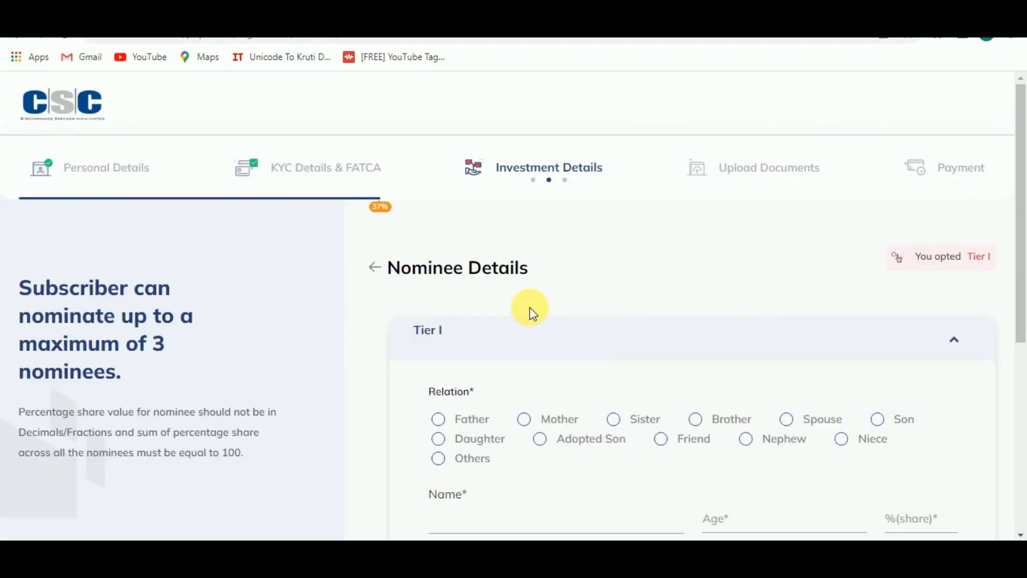
Set the nominee's relation to Others and fill in the nominee's name, age 23 and a 100% share.
scroll(515, 308, "down", 3)
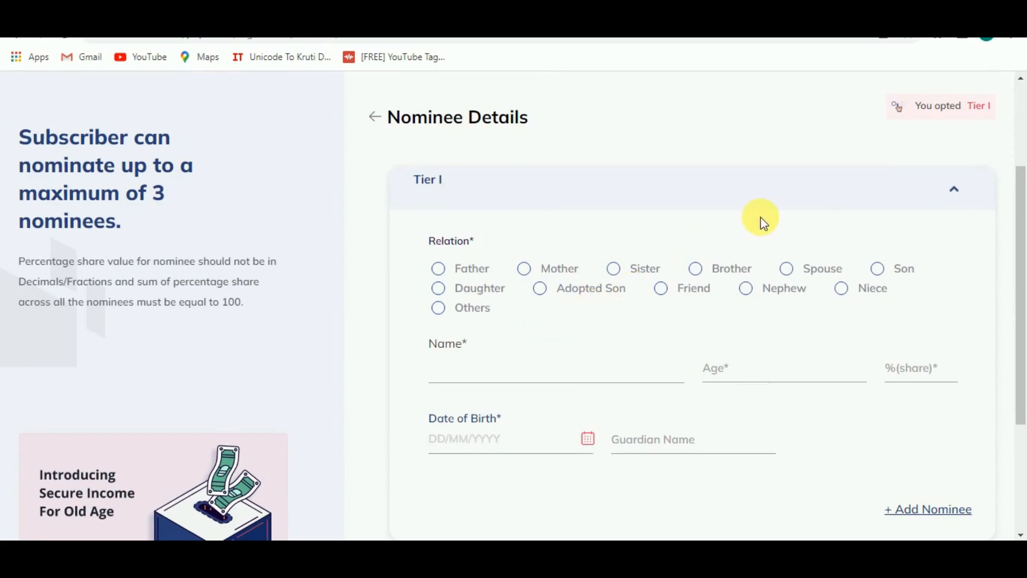
left_click(438, 308)
left_click(463, 374)
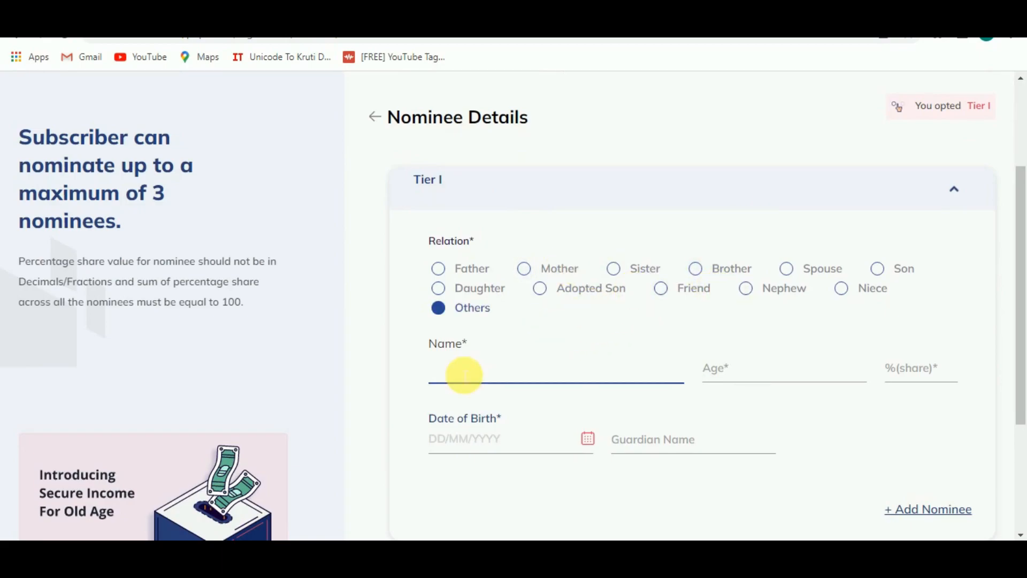
left_click(749, 374)
left_click(917, 374)
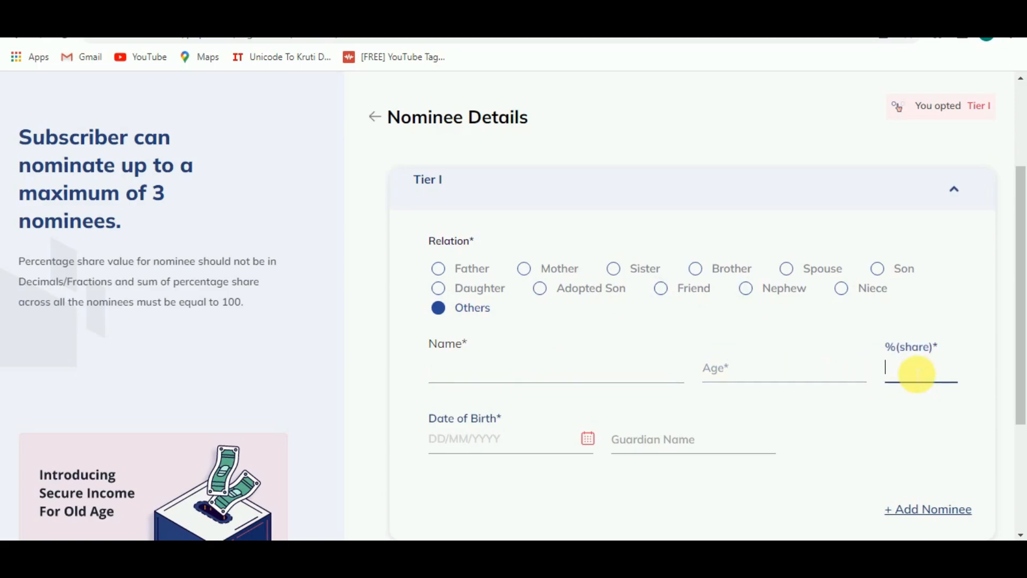
Set the nominee's date of birth using the calendar.
left_click(448, 438)
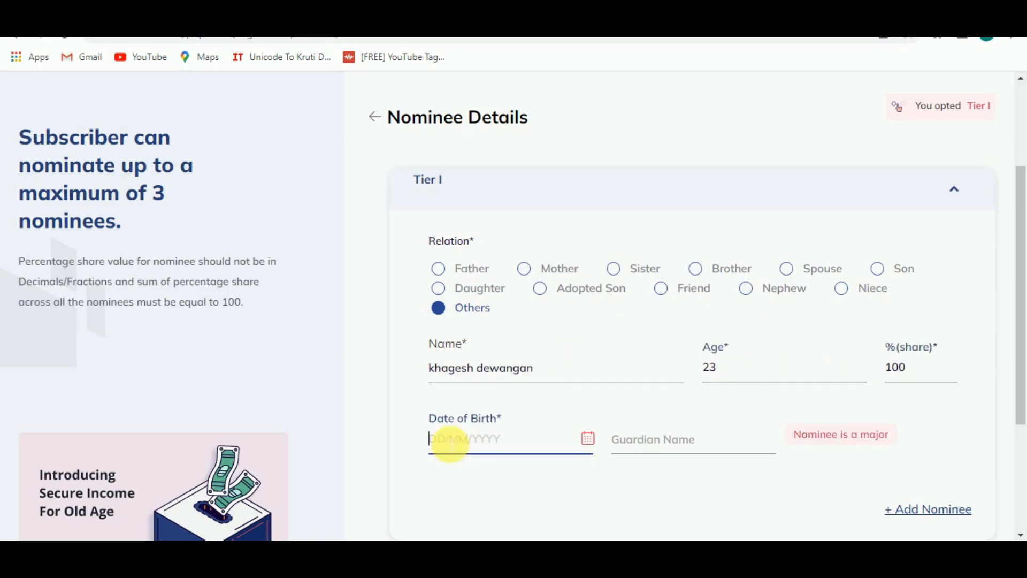
left_click(597, 444)
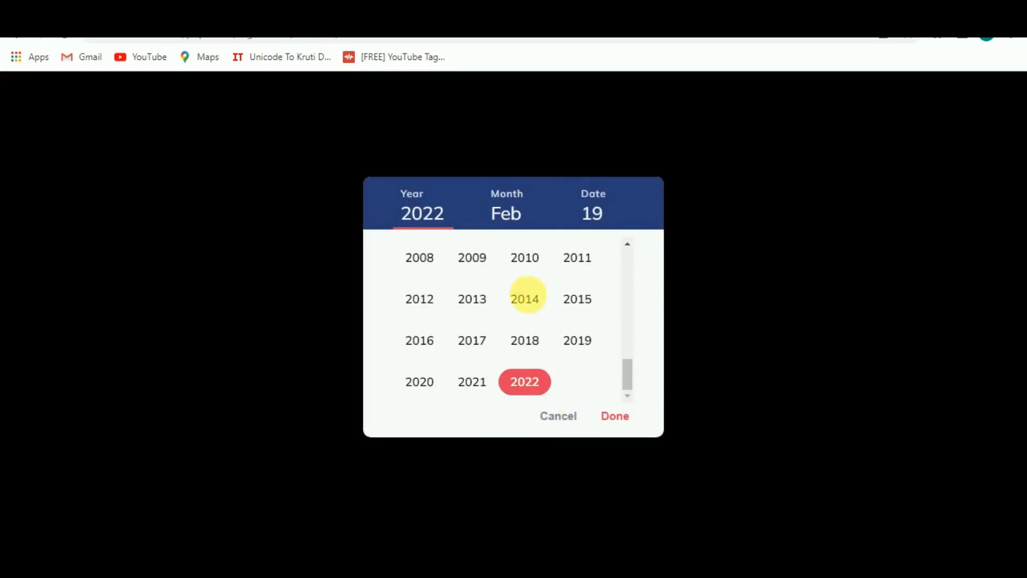
scroll(536, 316, "up", 3)
left_click(525, 284)
left_click(514, 342)
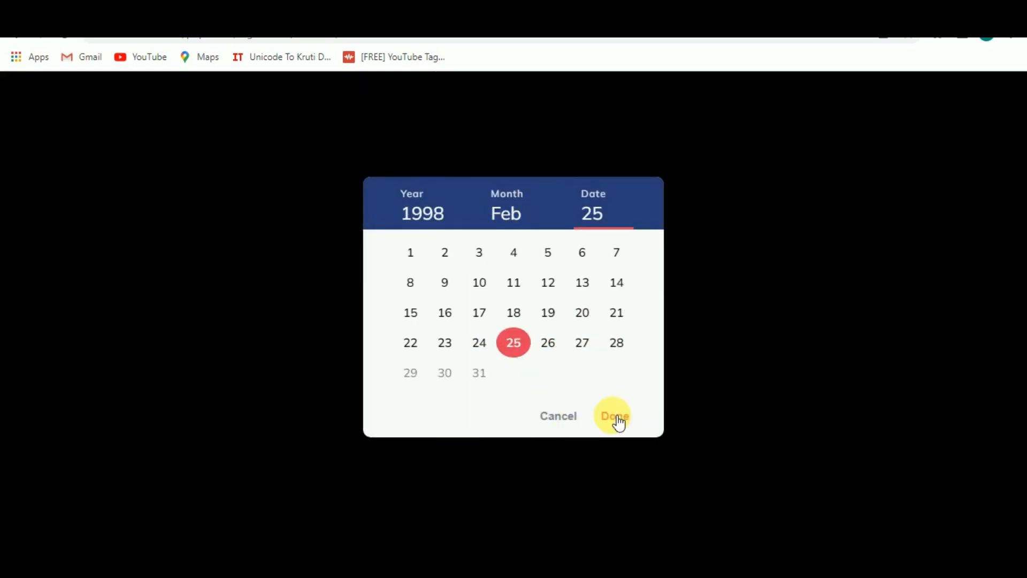
left_click(613, 417)
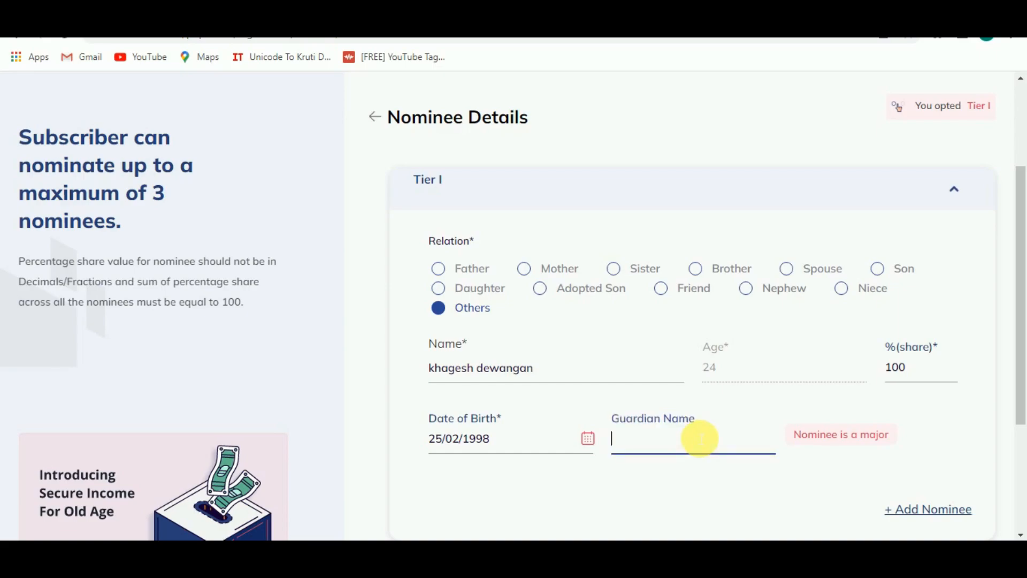
Fill in the guardian's name, add the nominee, then save the nominee details and proceed.
type("khagesh")
scroll(663, 453, "down", 3)
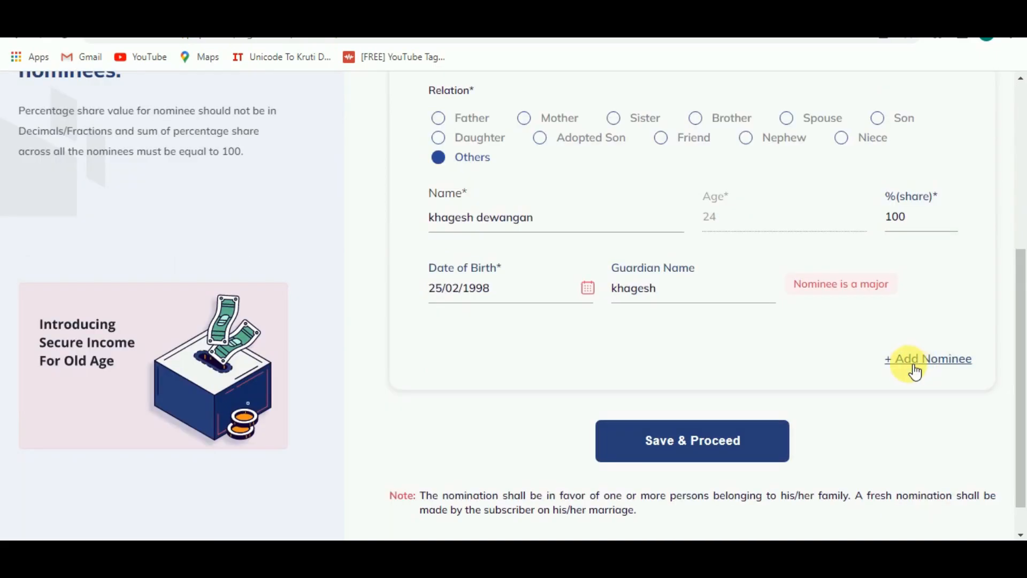
left_click(915, 362)
scroll(718, 401, "up", 2)
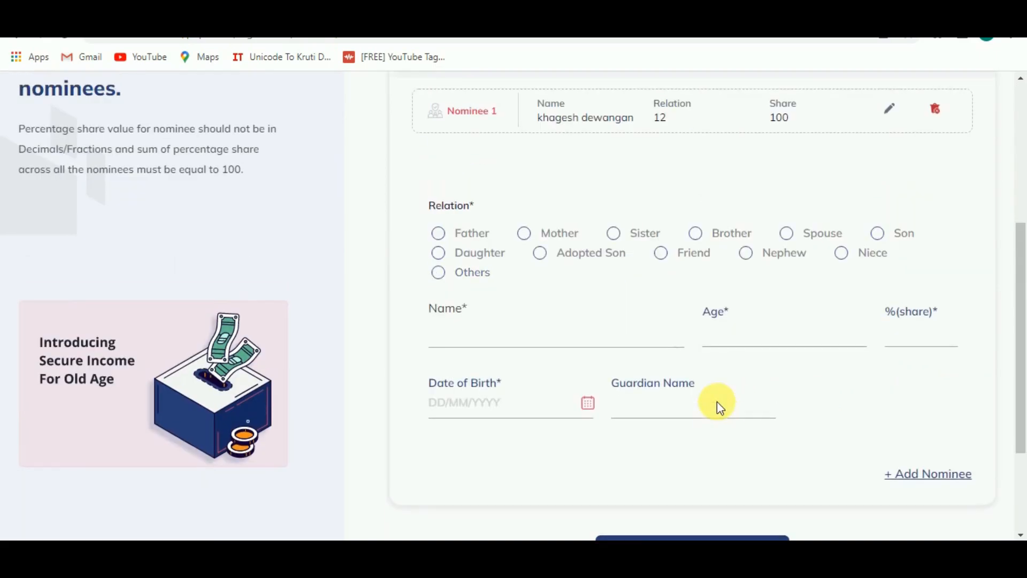
scroll(763, 389, "down", 4)
left_click(690, 392)
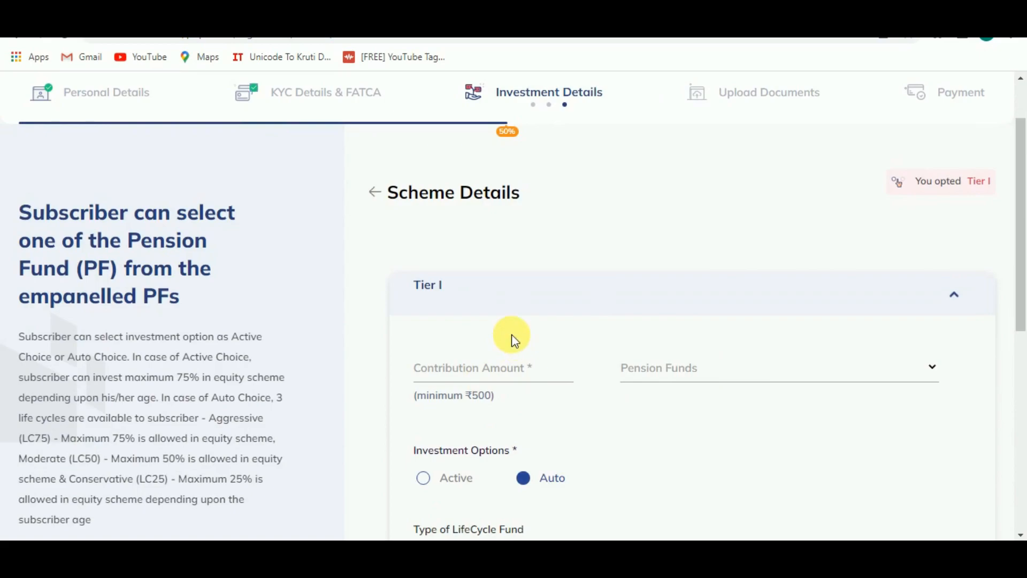
Set the Tier I contribution amount to 500 and choose SBI Pension Funds Private Limited as the pension fund.
left_click(467, 370)
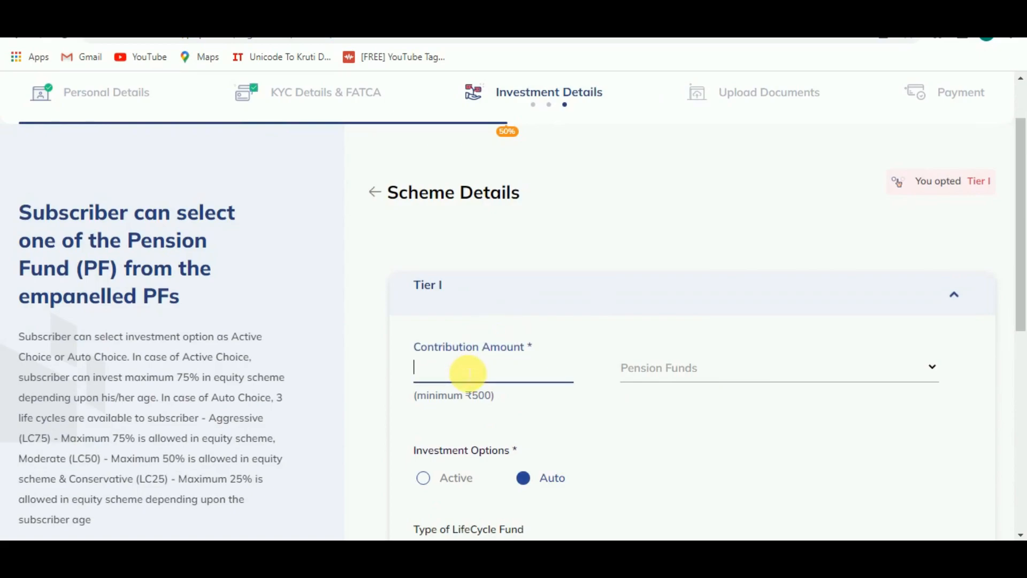
type("500")
left_click(714, 369)
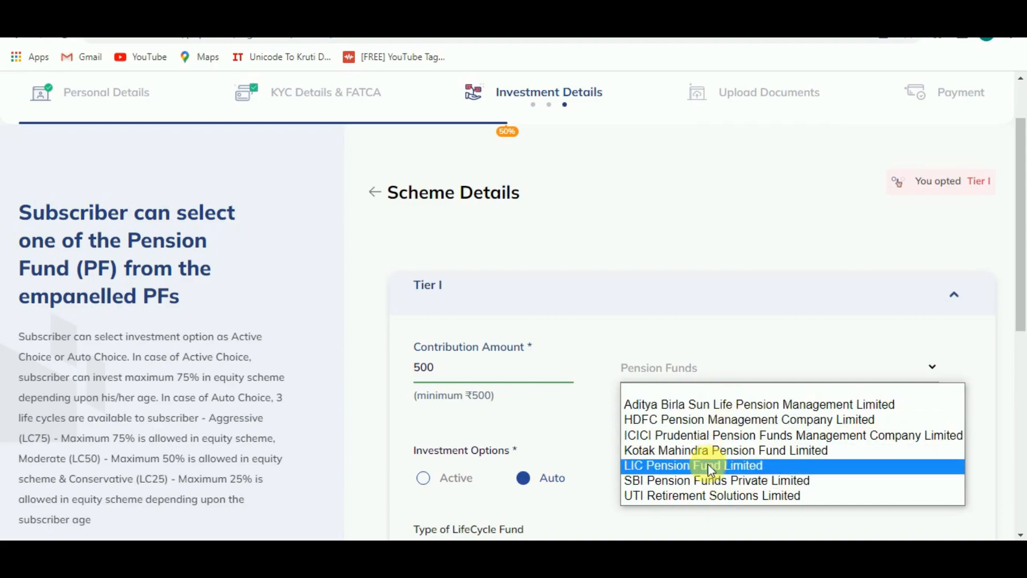
left_click(711, 477)
Keep the Auto investment option with the Moderate (LC 50) life cycle fund, then save the scheme details and proceed.
scroll(695, 428, "down", 3)
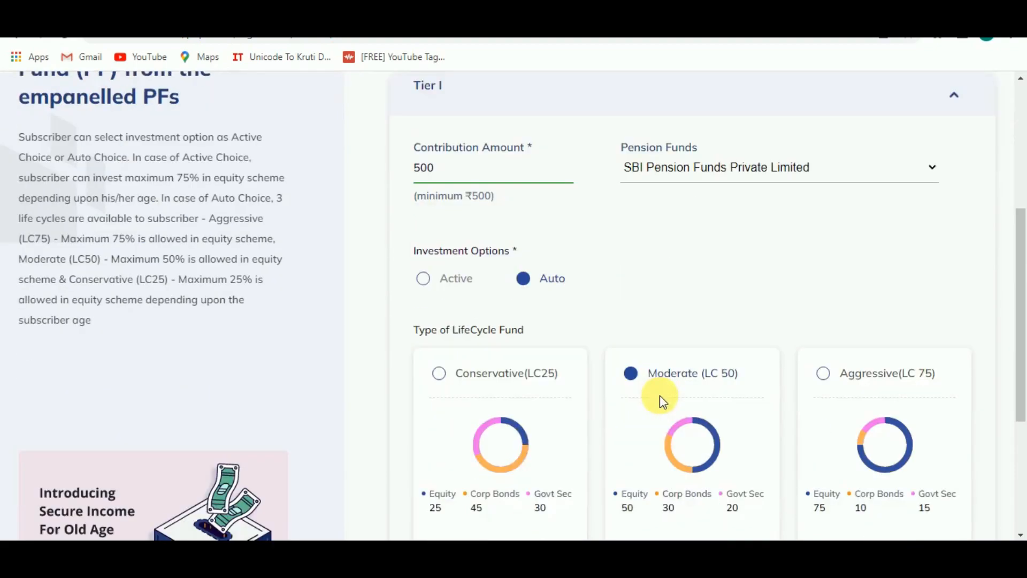
scroll(660, 395, "down", 1)
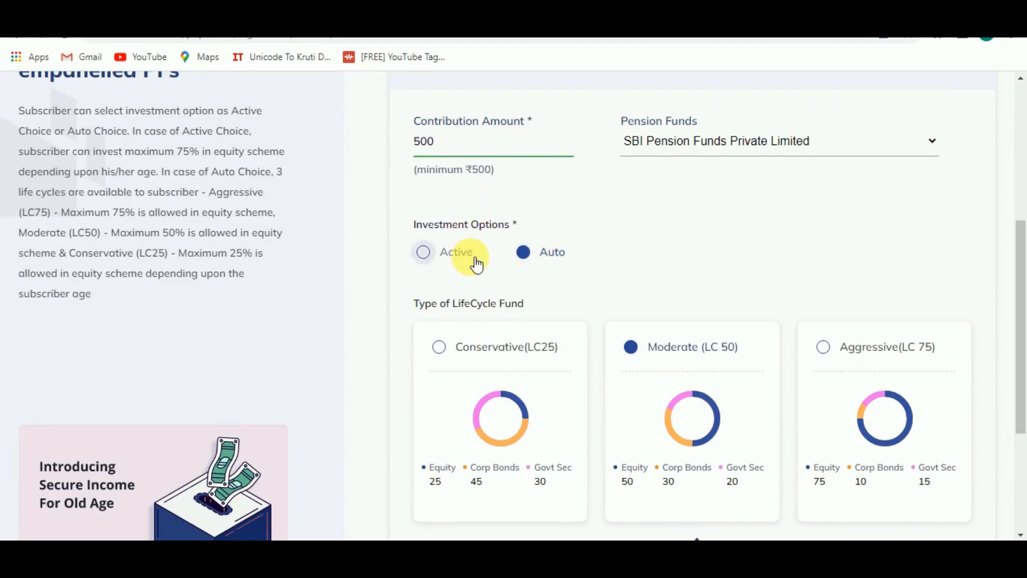
scroll(606, 294, "down", 1)
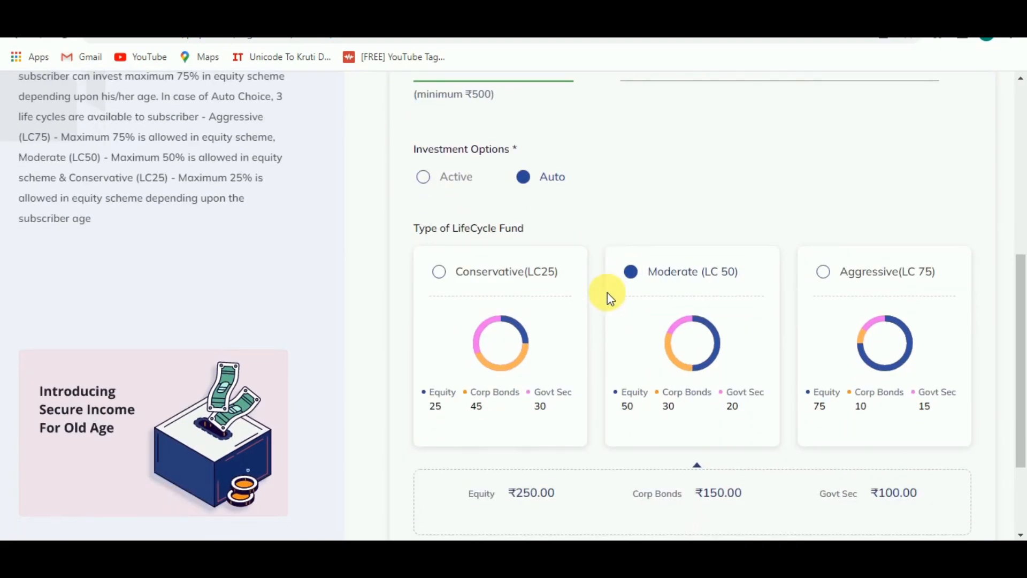
scroll(647, 292, "down", 2)
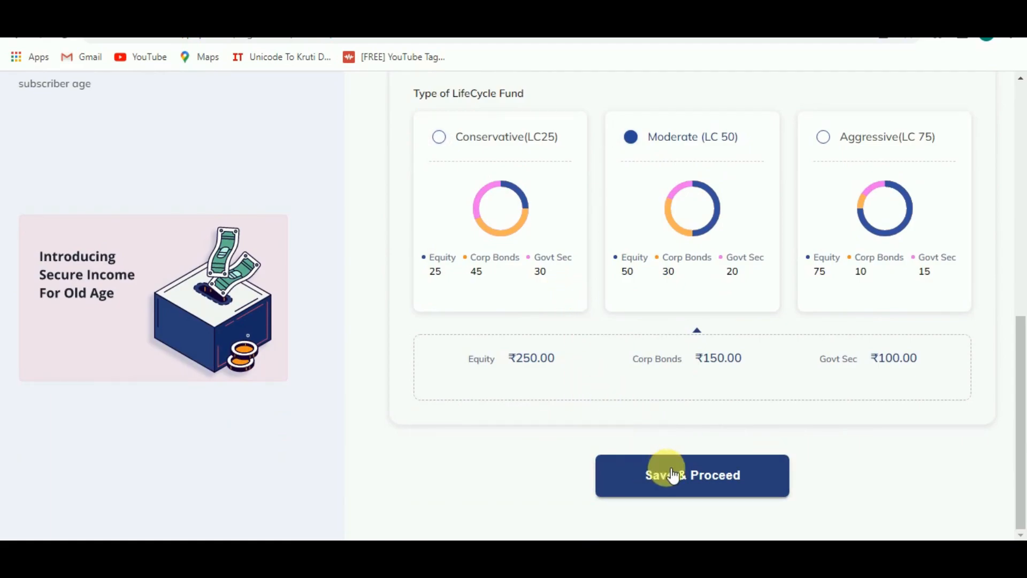
left_click(683, 482)
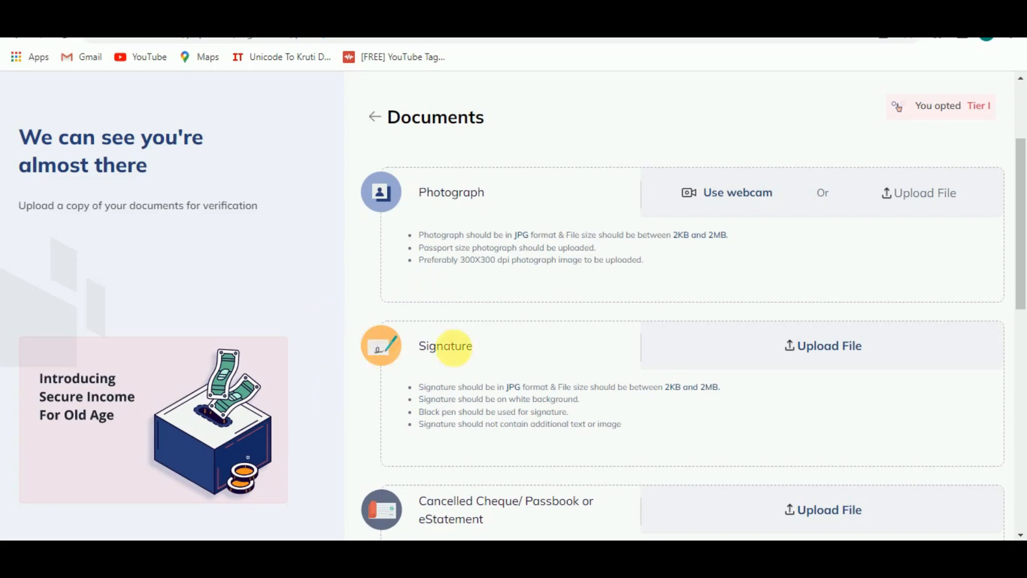
Choose the Aadhaar card / letter issued by Unique Identification Authority of India as the identity proof document.
scroll(464, 254, "down", 1)
scroll(745, 257, "down", 2)
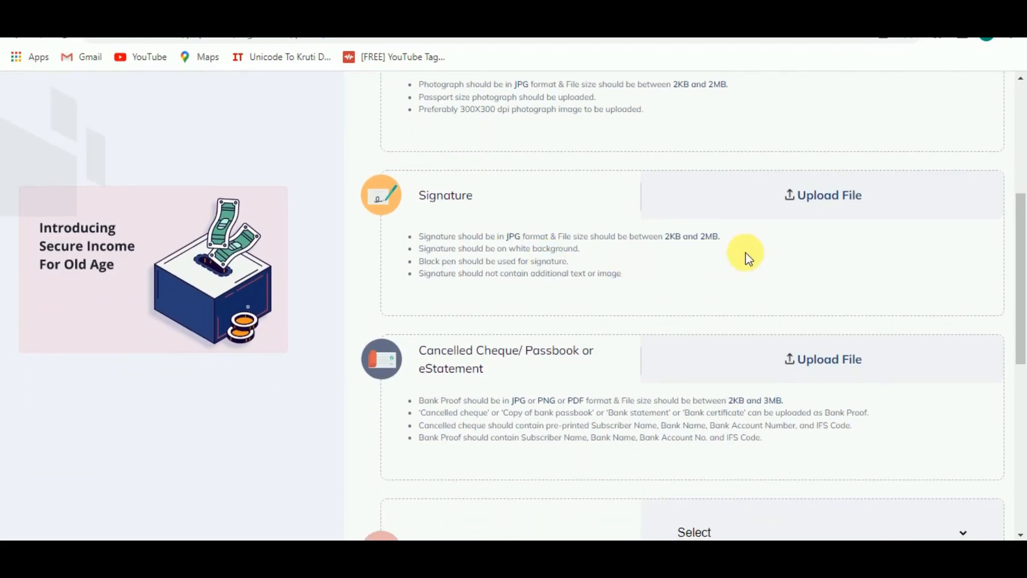
scroll(787, 287, "down", 3)
scroll(658, 299, "down", 1)
left_click(746, 314)
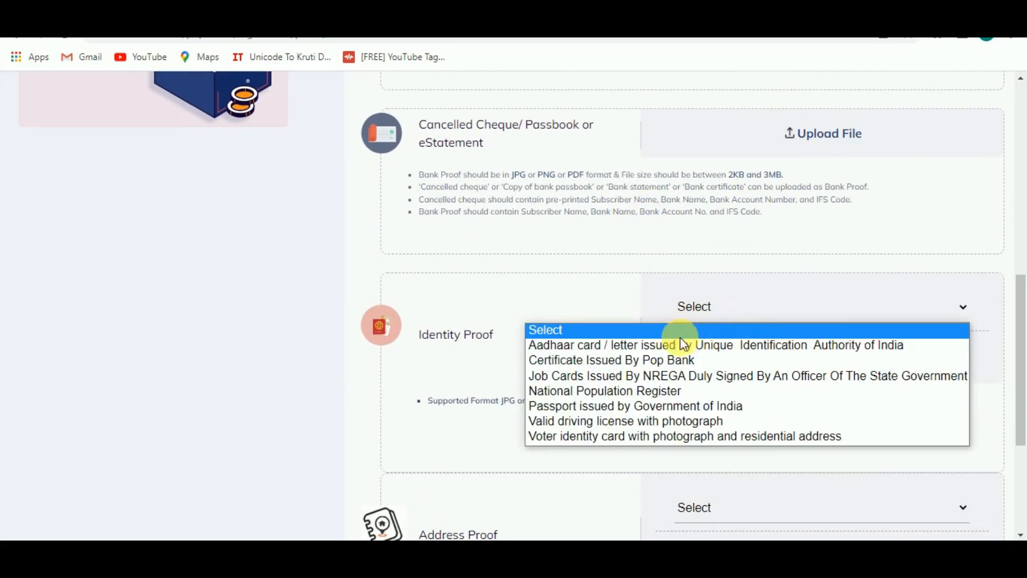
left_click(641, 345)
left_click(727, 309)
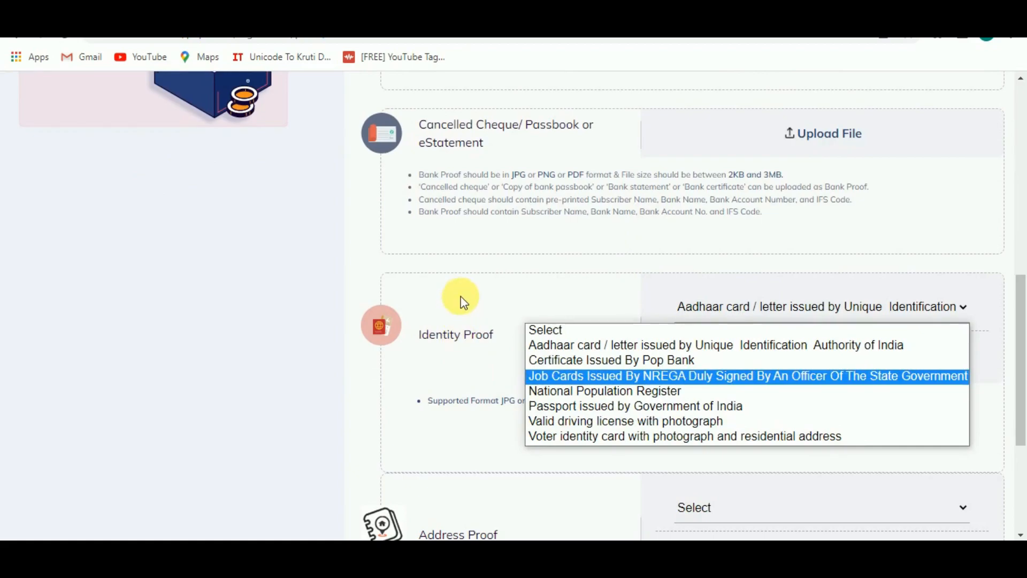
left_click(683, 308)
Choose the Aadhaar card / letter issued by Unique Identification Authority of India as the address proof document.
scroll(584, 312, "down", 1)
scroll(584, 312, "down", 4)
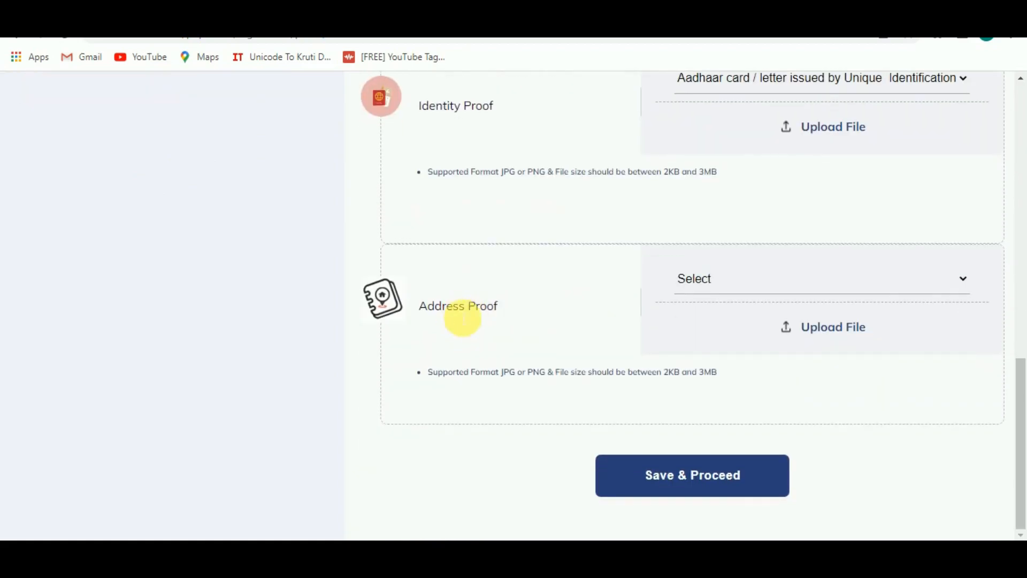
left_click(762, 282)
left_click(683, 317)
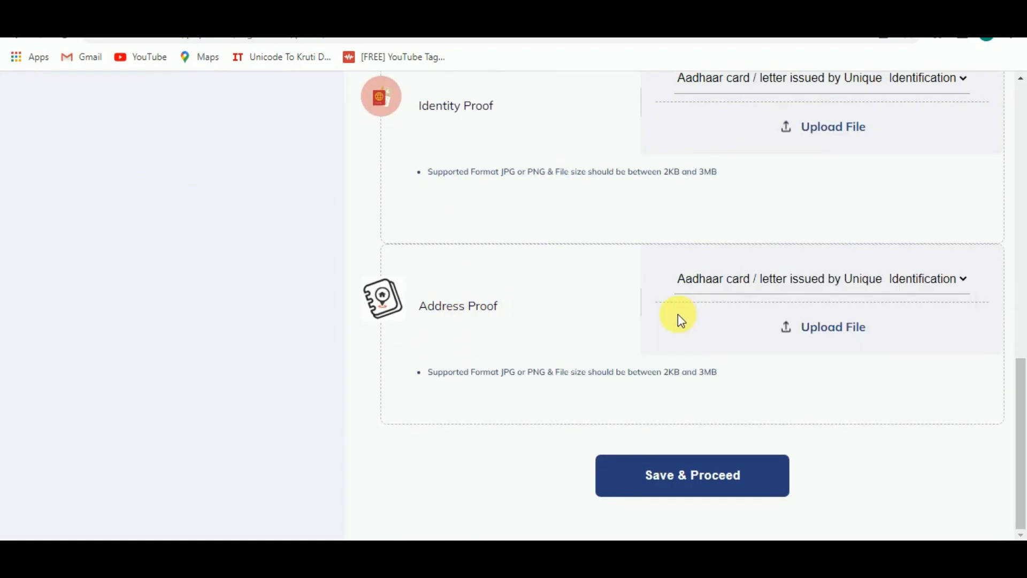
scroll(699, 318, "up", 2)
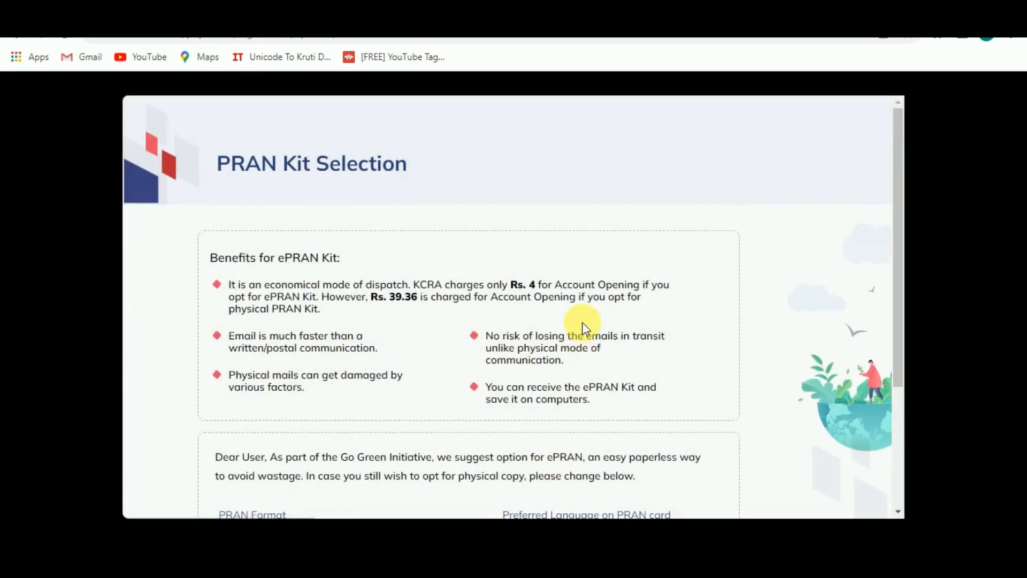
scroll(582, 322, "down", 3)
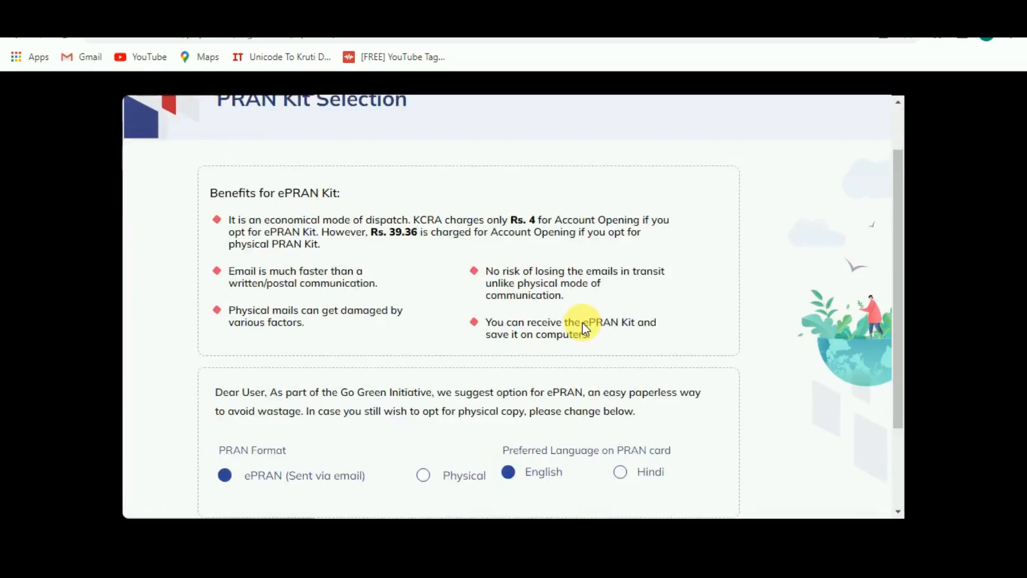
Keep the ePRAN (Sent via email) format and English as the card language, then save the PRAN kit selection and proceed.
scroll(438, 322, "up", 3)
scroll(437, 322, "down", 3)
scroll(438, 322, "up", 1)
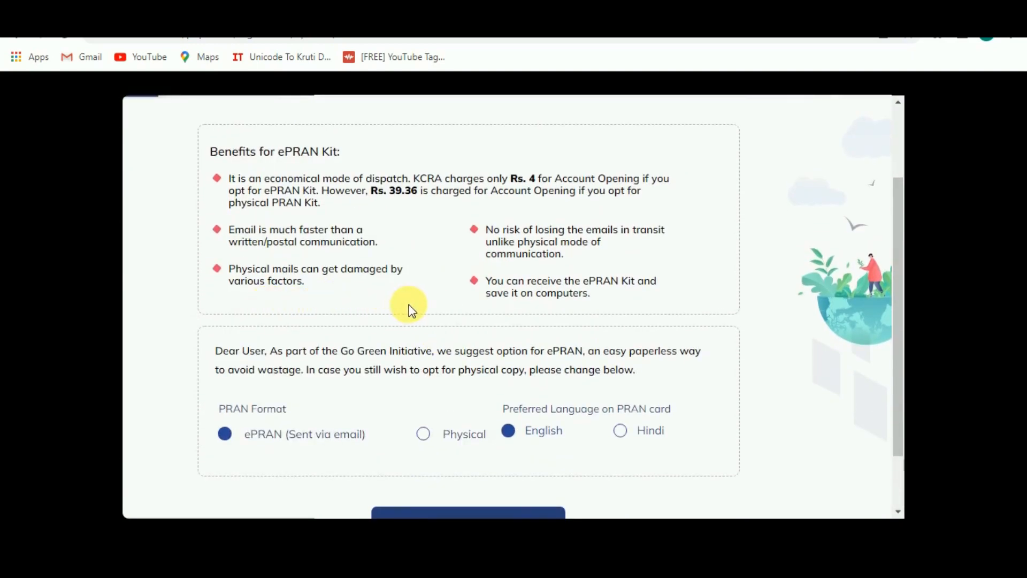
scroll(410, 305, "down", 1)
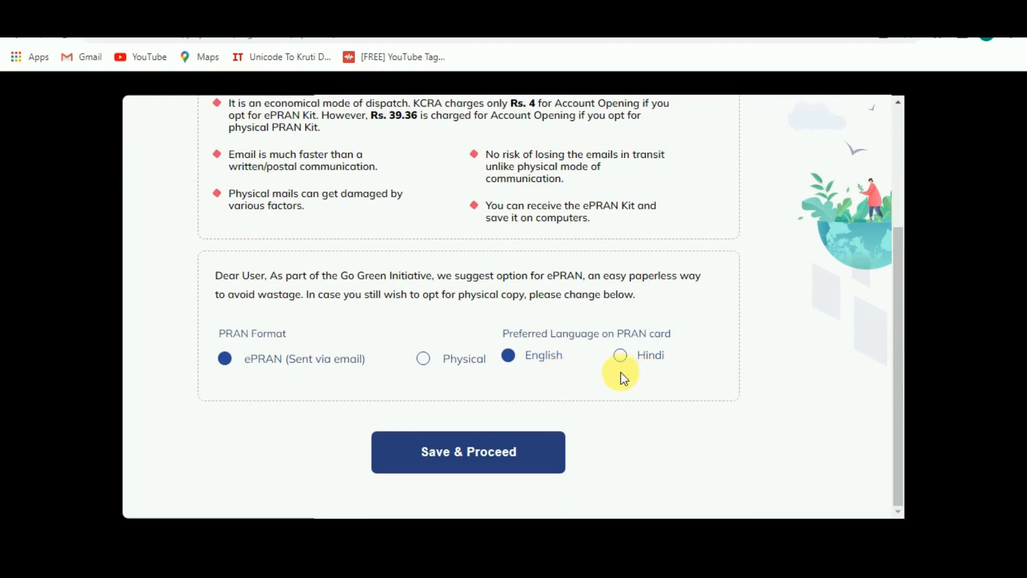
left_click(471, 455)
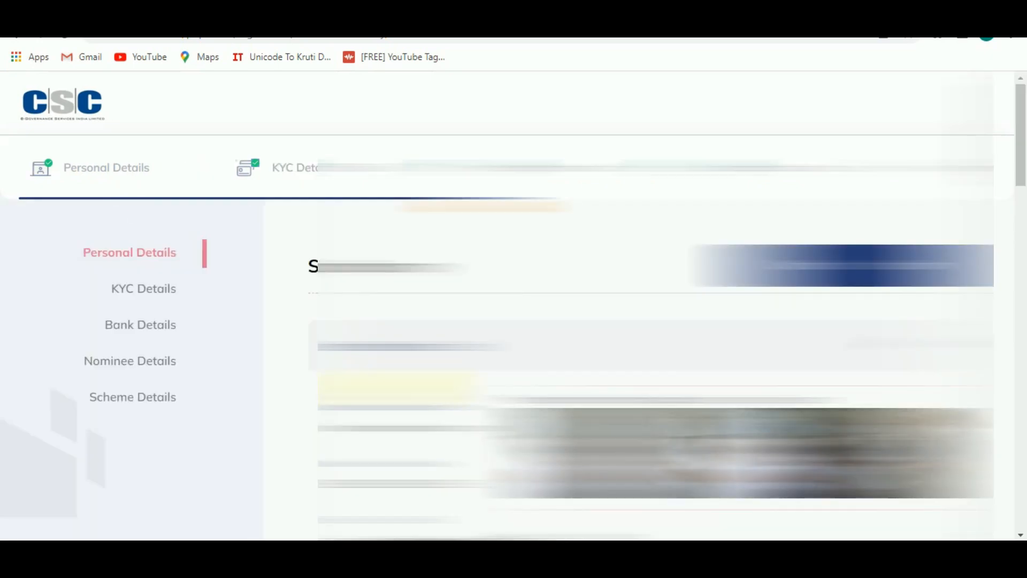
Review the full registration summary through to its end and proceed to OTP authentication.
scroll(512, 311, "down", 1)
scroll(628, 304, "down", 10)
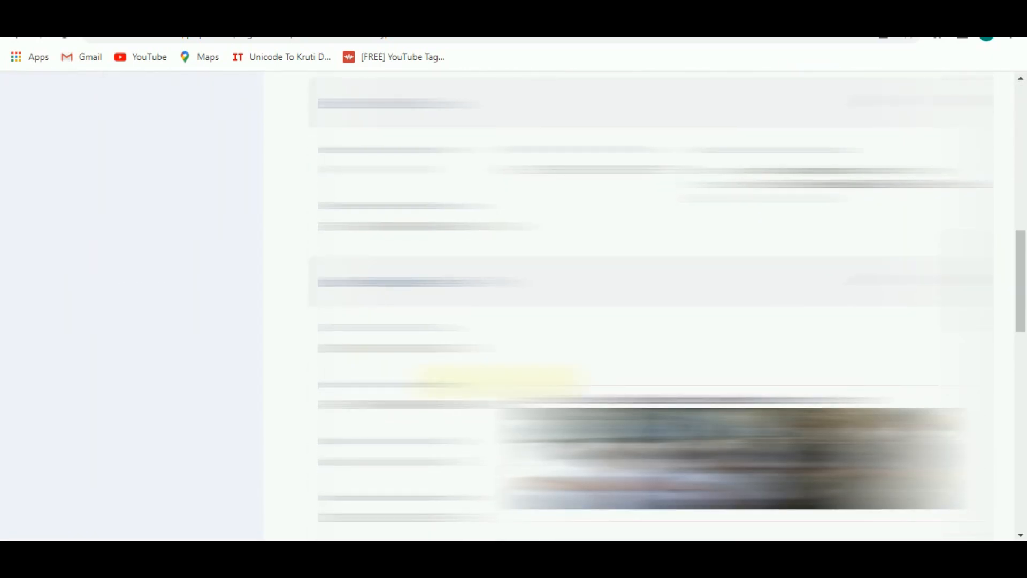
scroll(629, 305, "down", 10)
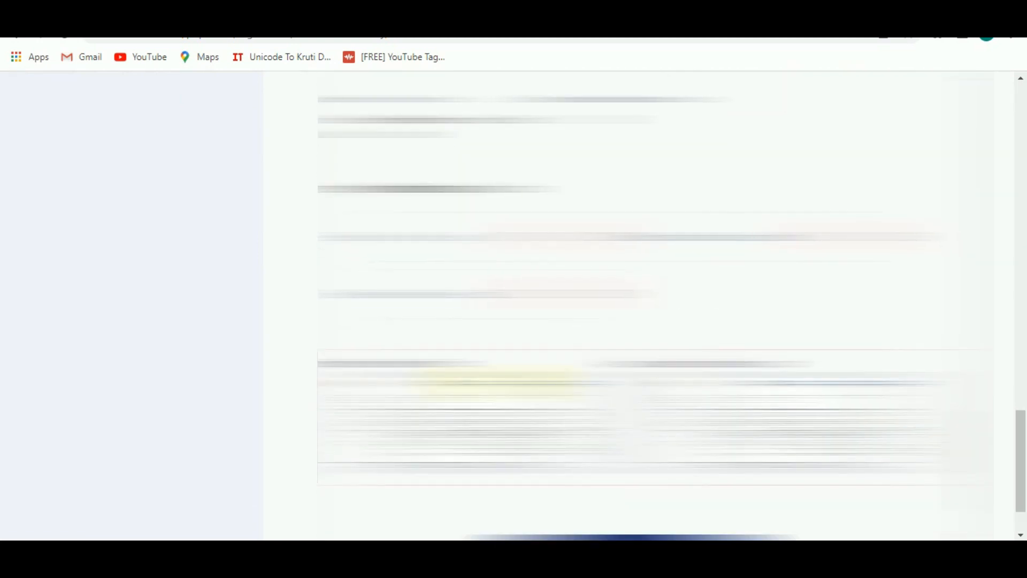
scroll(501, 383, "down", 1)
scroll(501, 382, "up", 8)
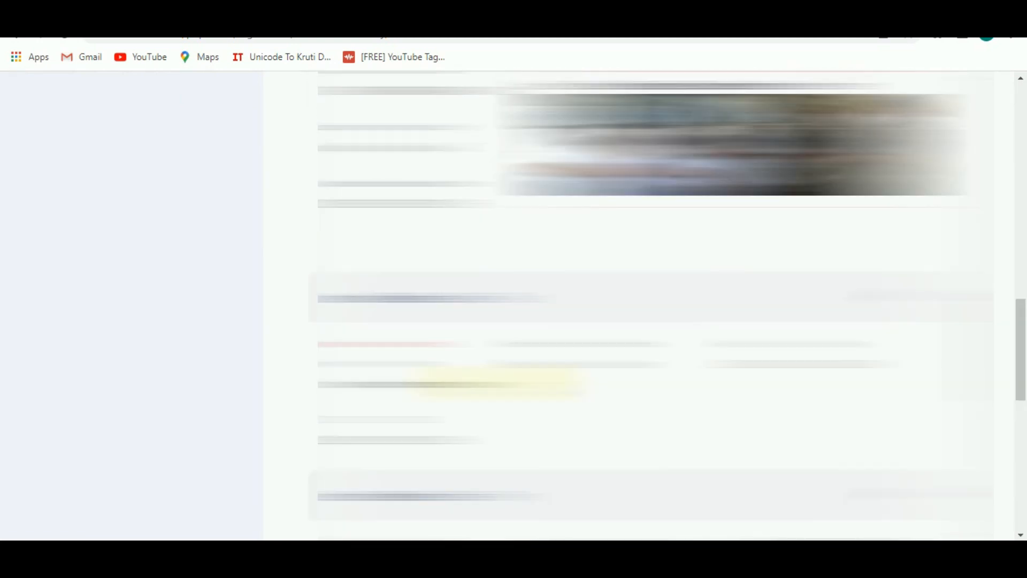
scroll(501, 381, "down", 8)
scroll(502, 381, "down", 1)
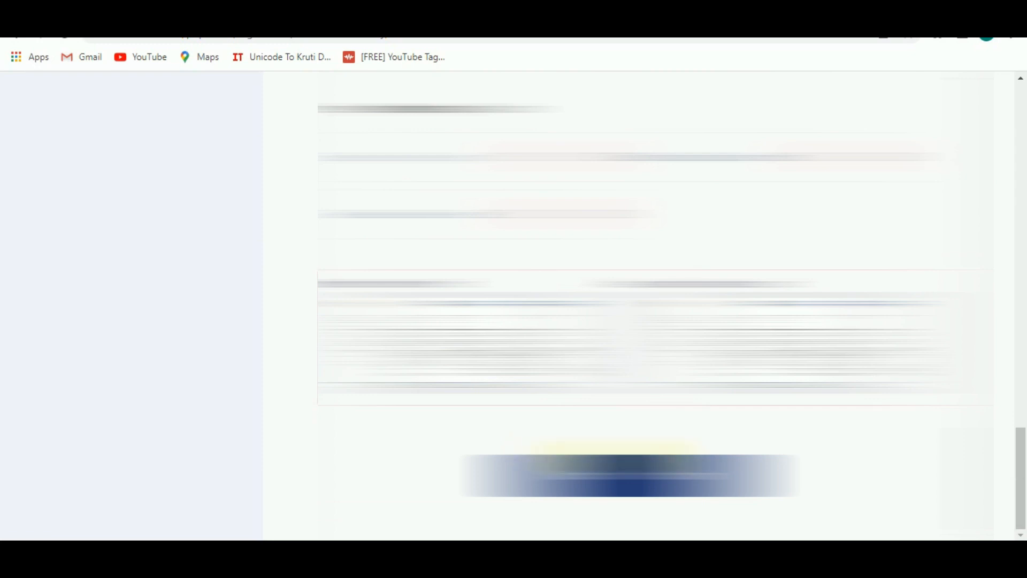
left_click(637, 479)
Switch to Gmail's Primary inbox to get the emailed OTP, enter it in the authentication form and submit it.
left_click(328, 352)
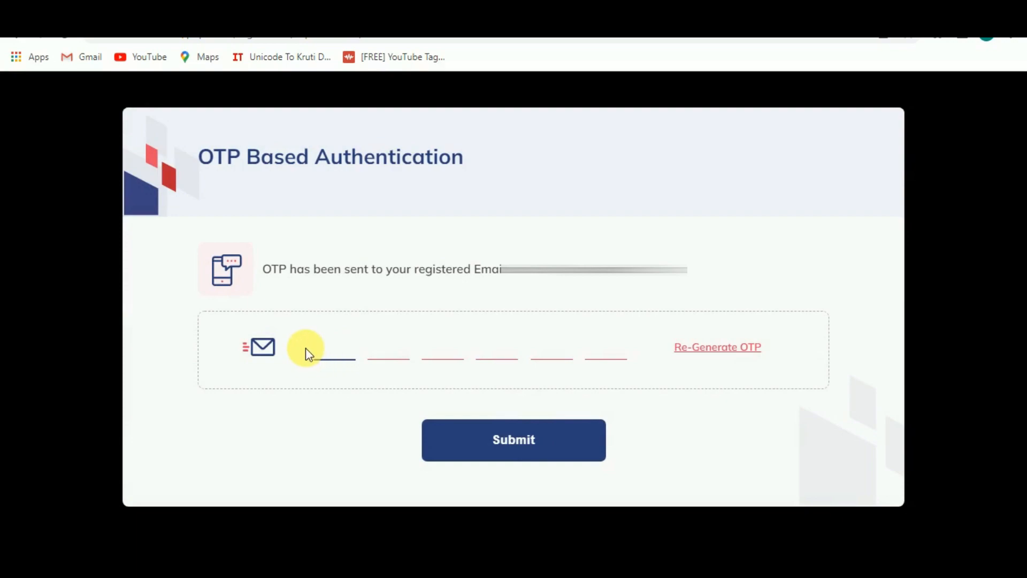
left_click(497, 16)
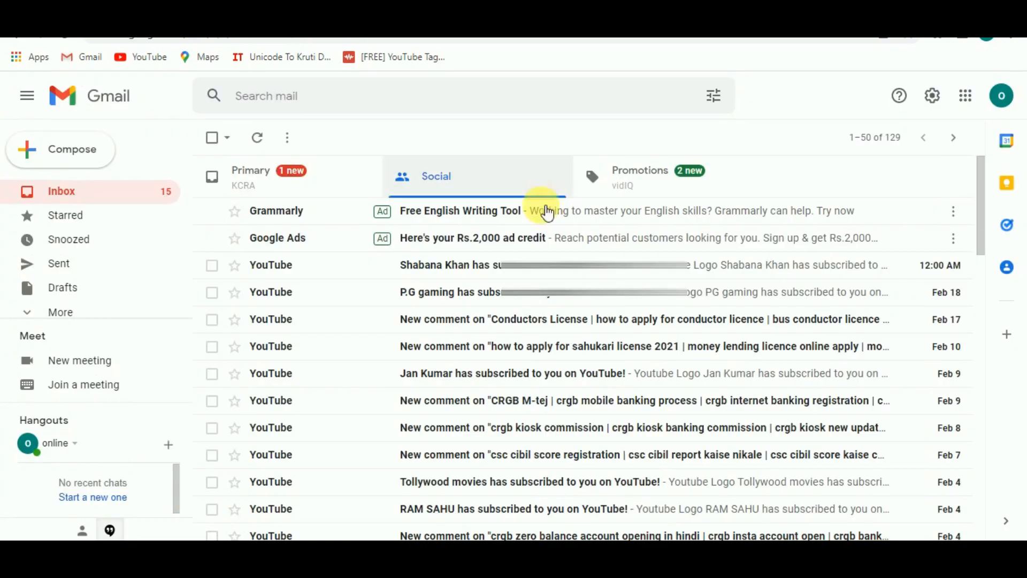
left_click(319, 184)
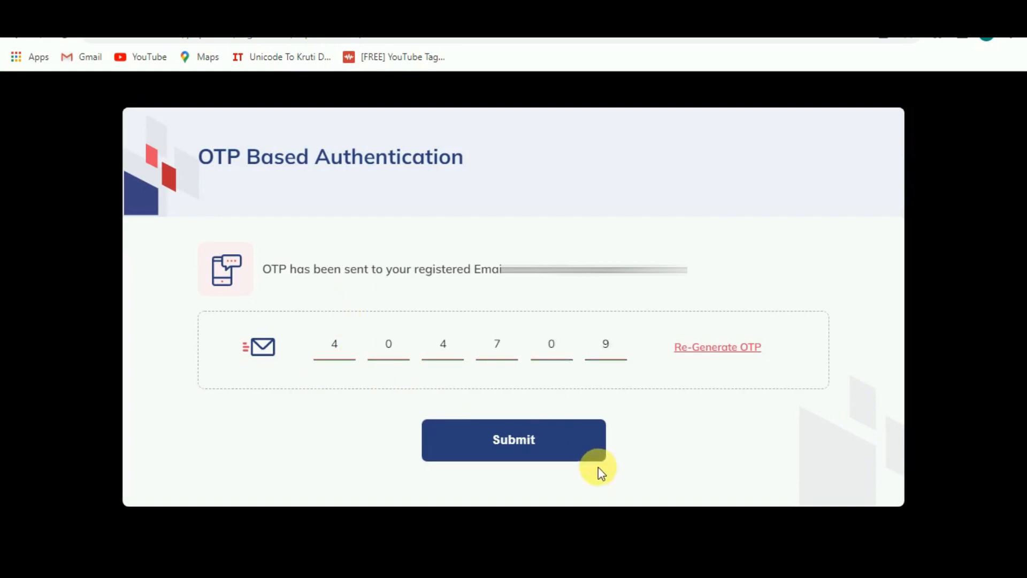
left_click(566, 436)
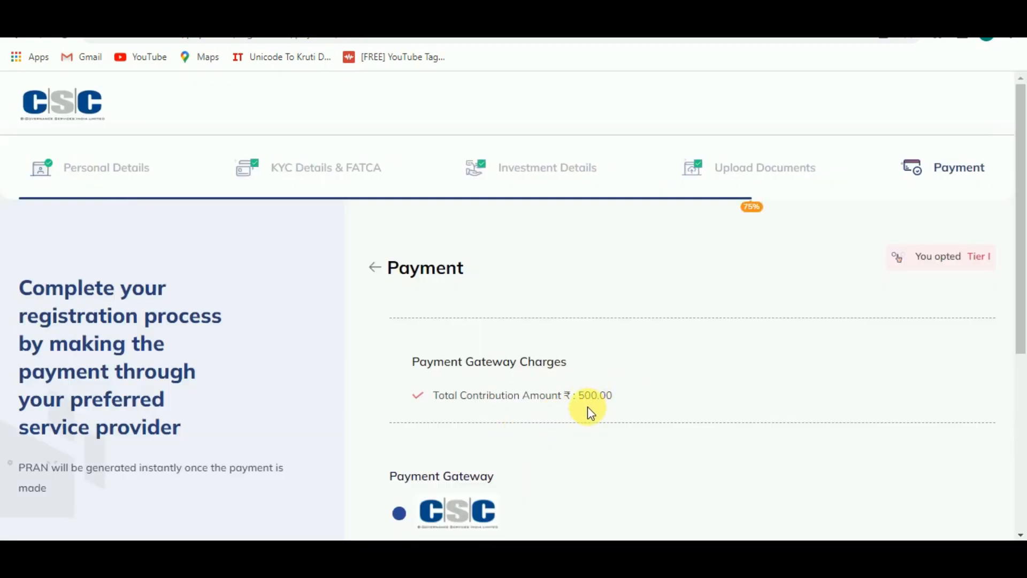
Keep CSC as the payment gateway, proceed to the wallet payment and activate its password field.
scroll(594, 405, "down", 5)
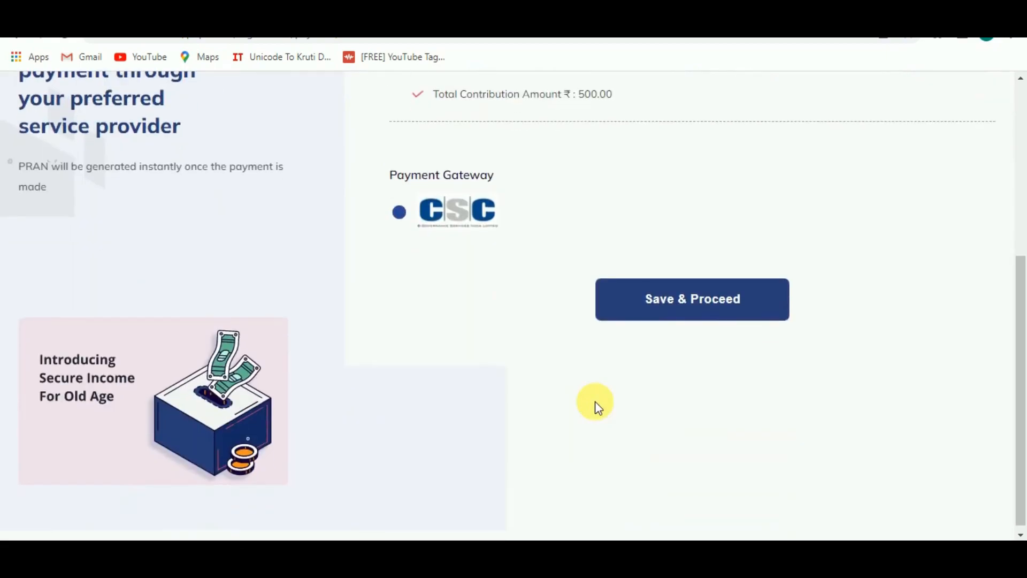
scroll(594, 405, "up", 4)
scroll(644, 380, "down", 2)
left_click(683, 453)
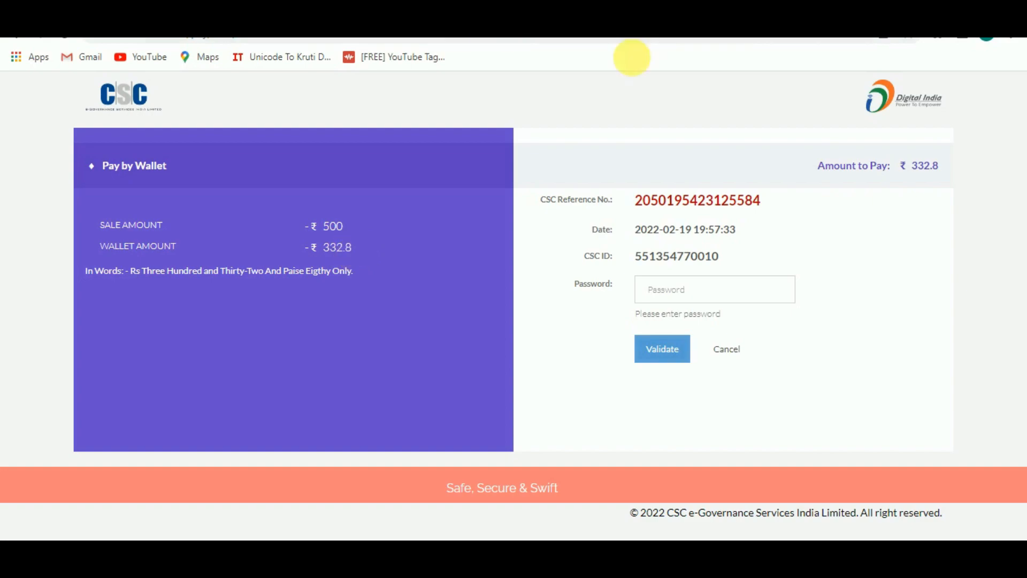
left_click(682, 287)
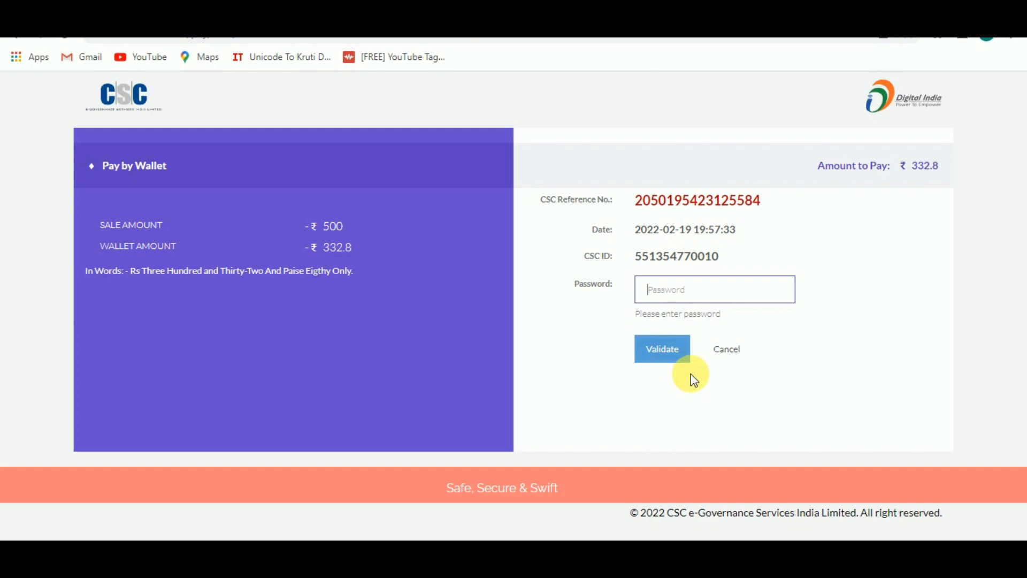